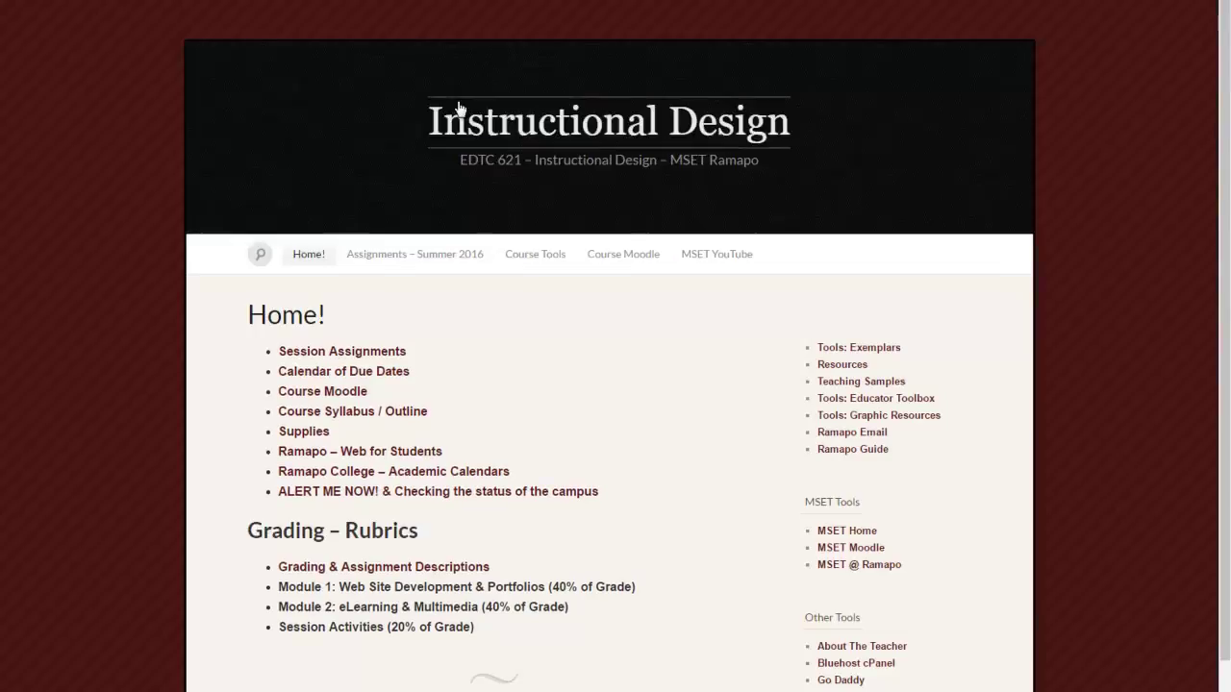
- Go to the wp-admin address of the Instructional Design site and log in with the saved credentials
{"action": "scroll", "coordinate": [716, 352], "scroll_direction": "down", "scroll_amount": 2}
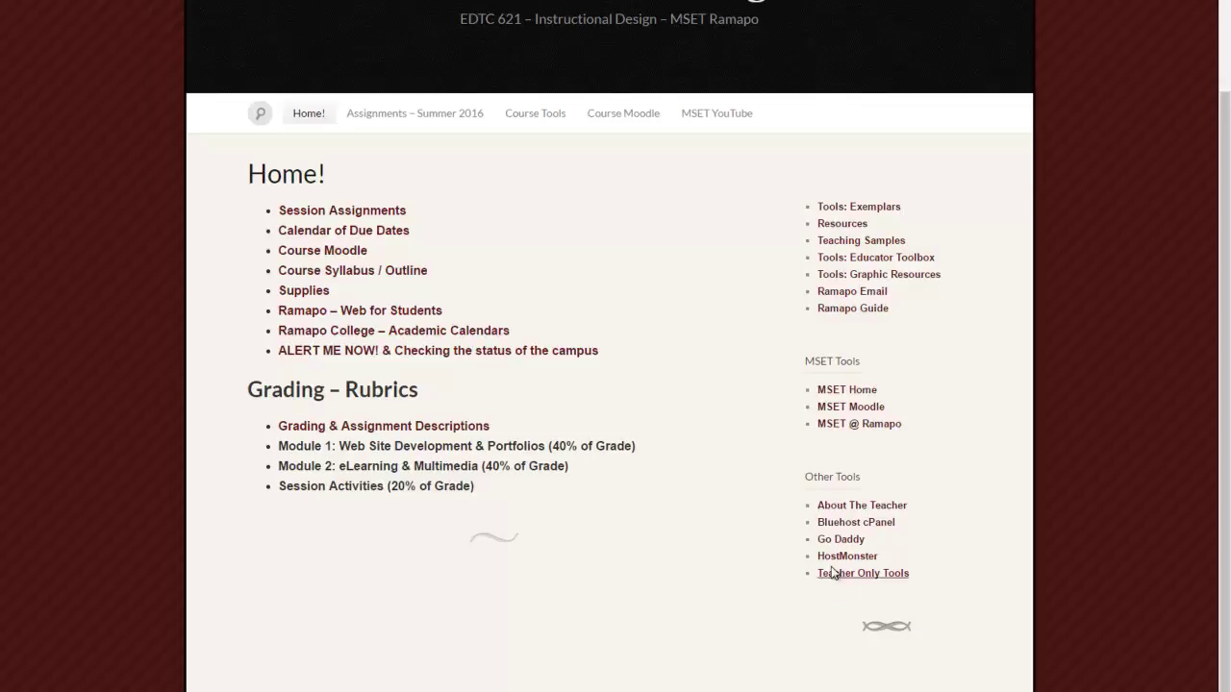
{"action": "scroll", "coordinate": [825, 615], "scroll_direction": "up", "scroll_amount": 3}
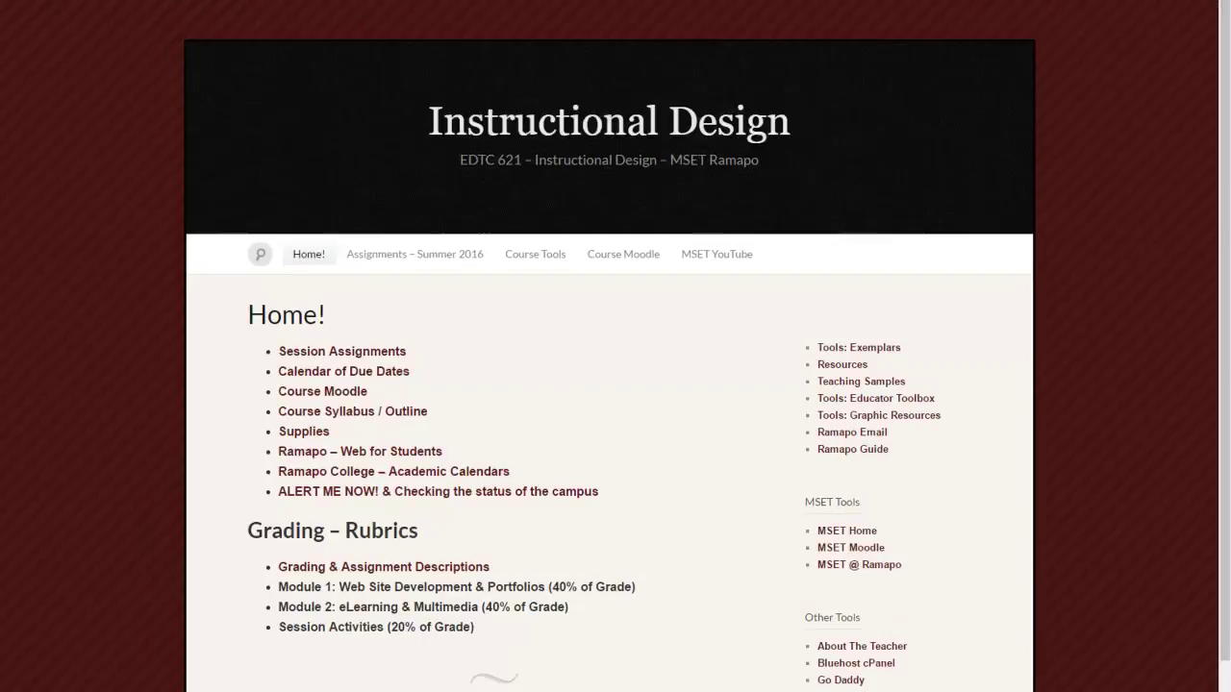
{"action": "type", "text": "wp-admin"}
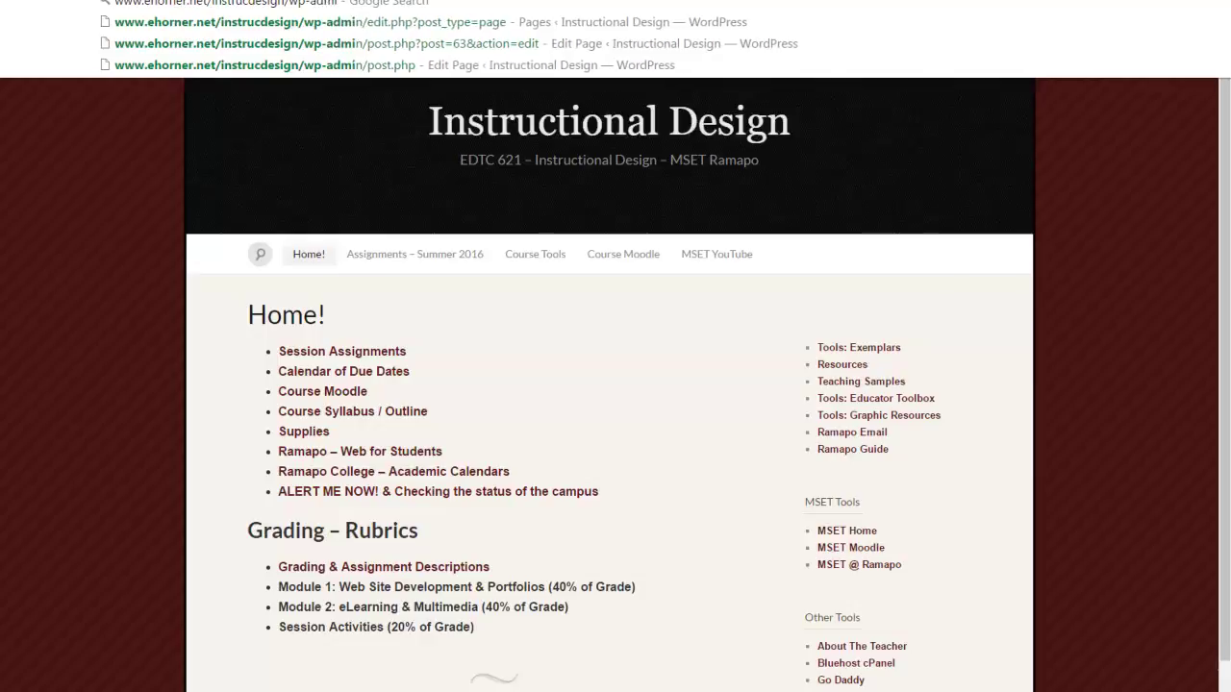
{"action": "key", "text": "Return"}
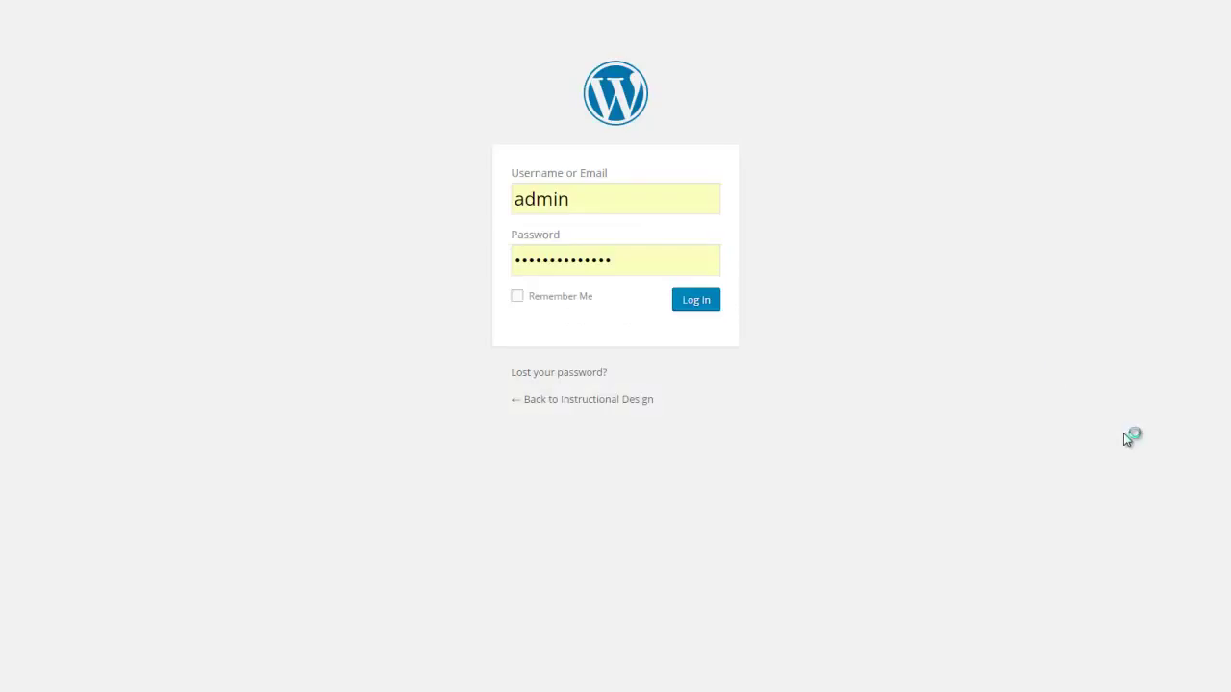
{"action": "key", "text": "Return"}
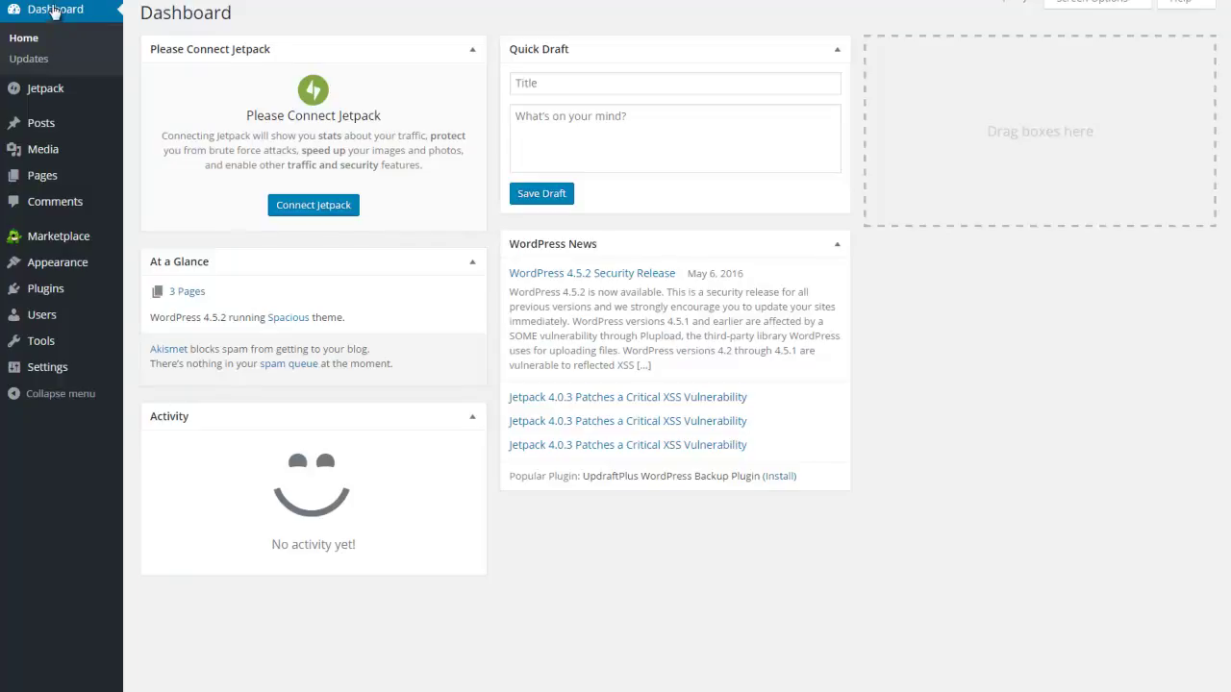
- View the public EDTC 621 Sample site, return to its dashboard, and open the site in a separate browser tab
{"action": "mouse_move", "coordinate": [58, 0]}
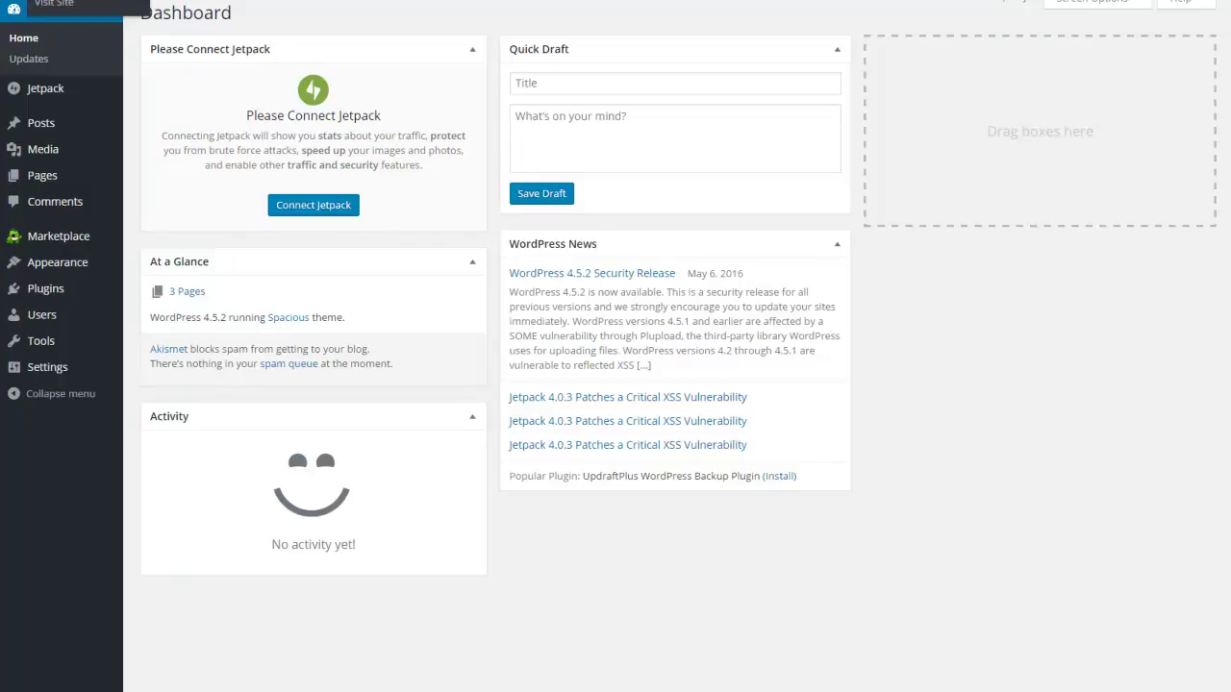
{"action": "left_click", "coordinate": [52, 4]}
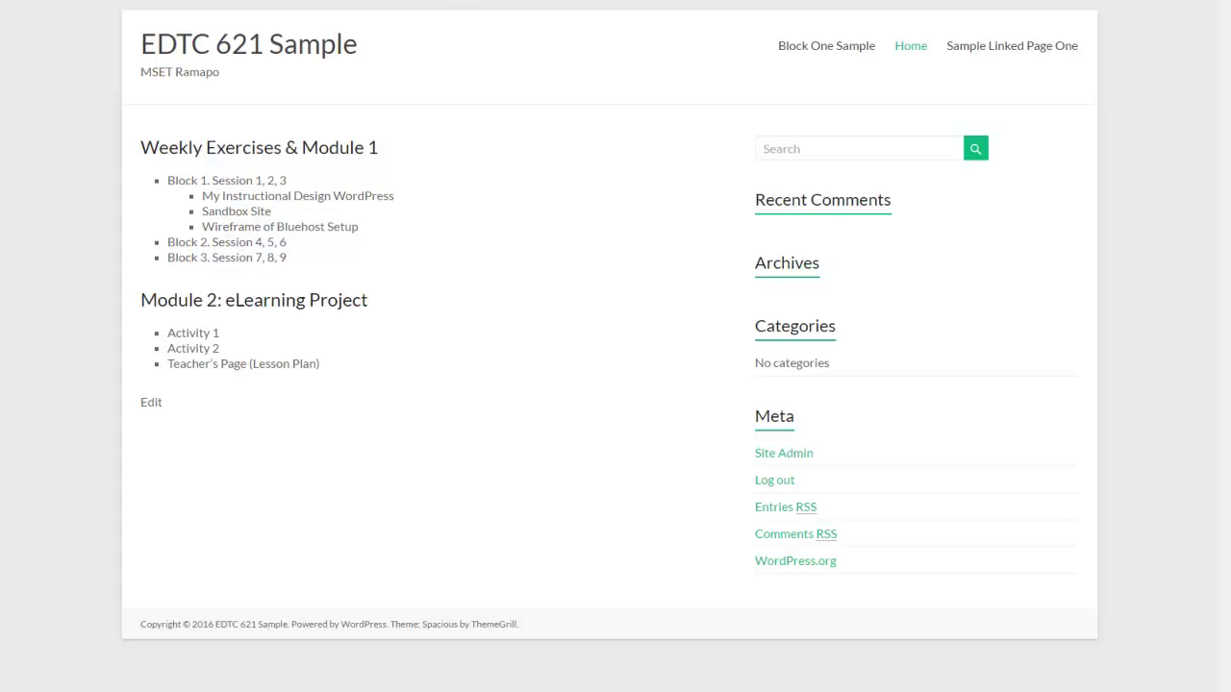
{"action": "mouse_move", "coordinate": [139, 2]}
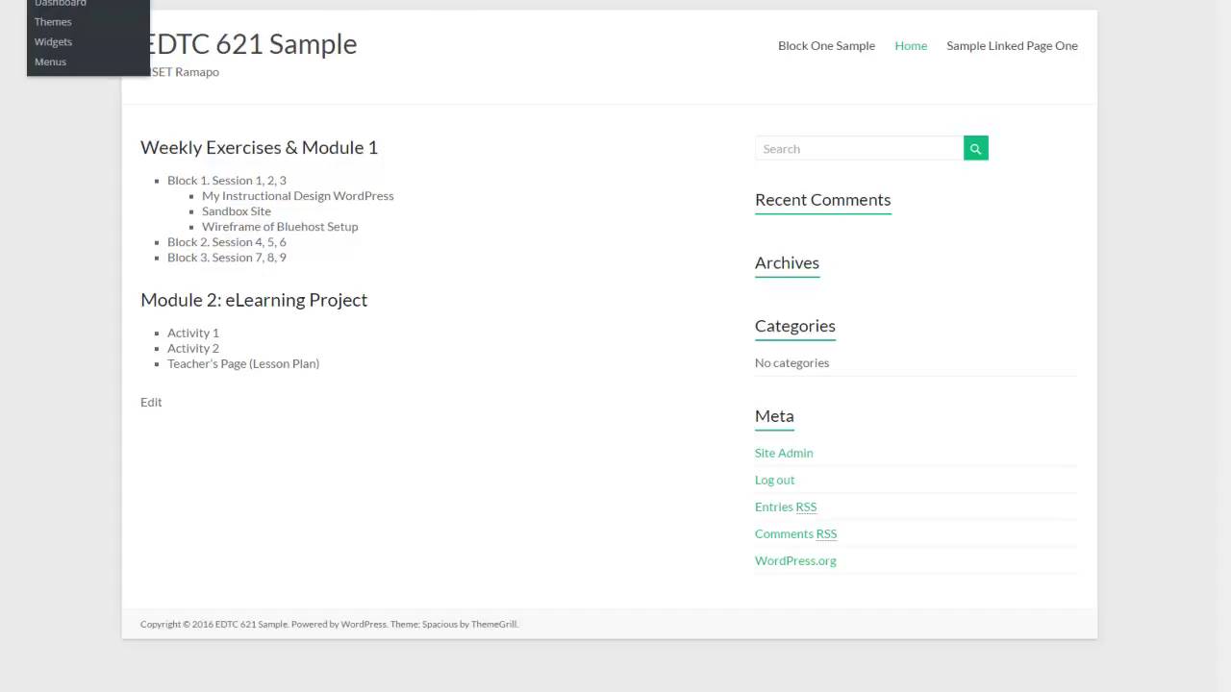
{"action": "left_click", "coordinate": [44, 4]}
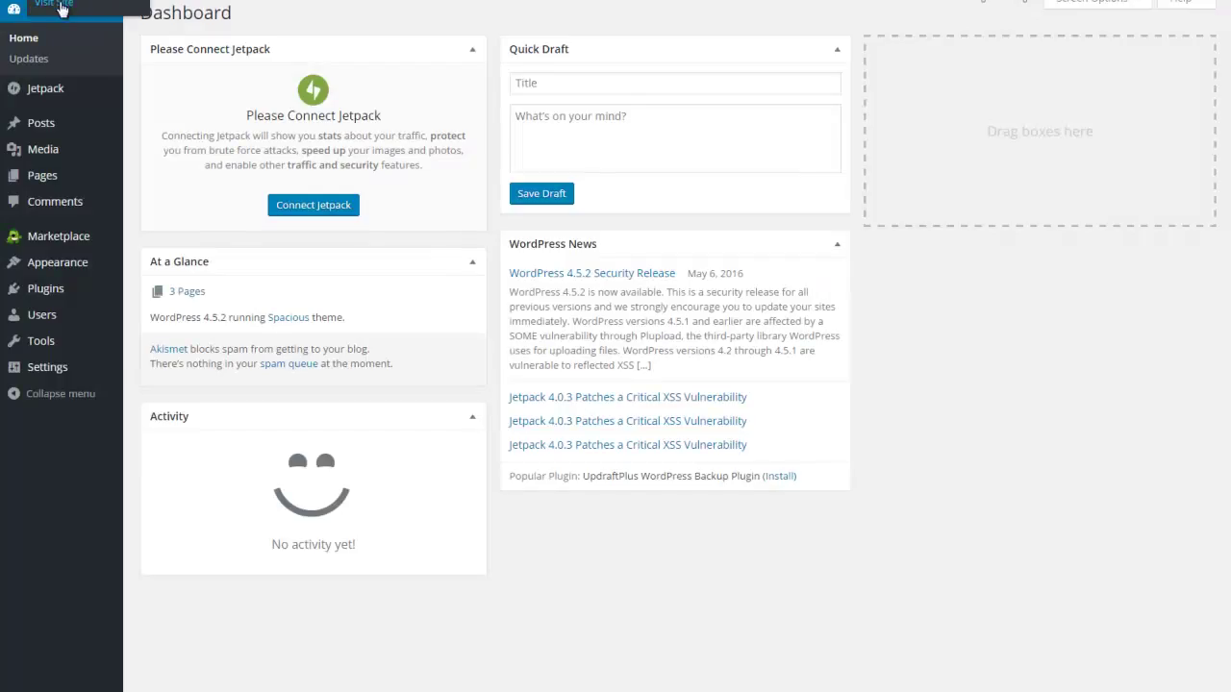
{"action": "right_click", "coordinate": [61, 6]}
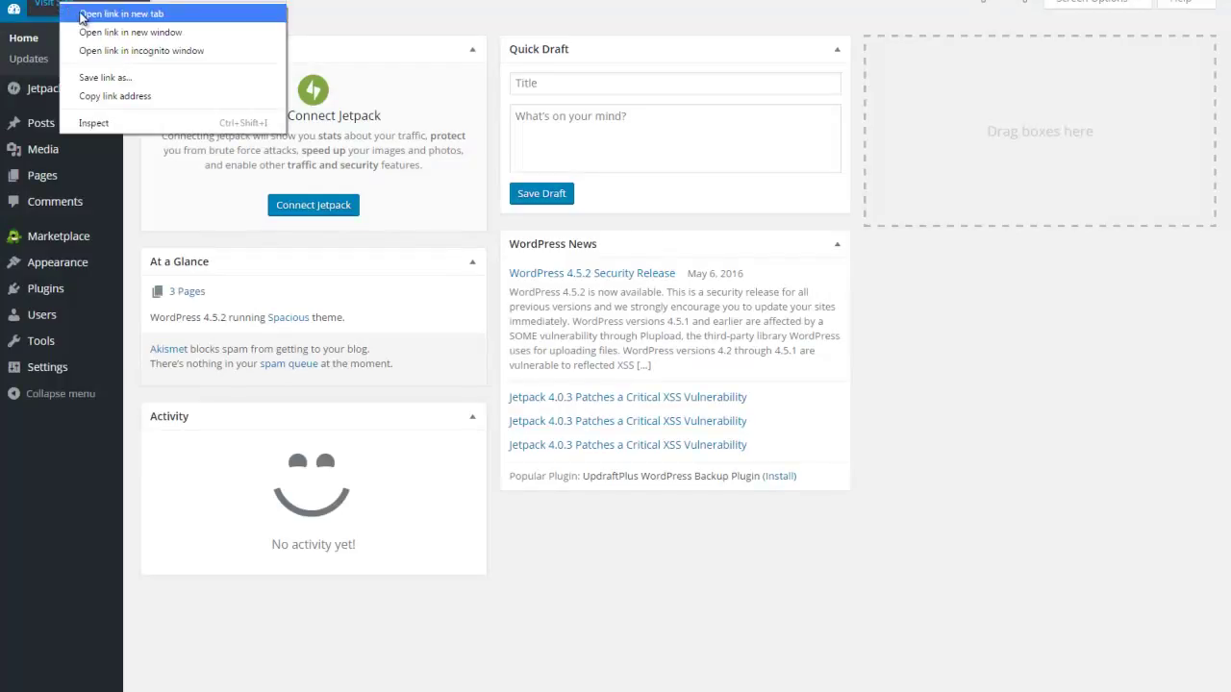
{"action": "left_click", "coordinate": [82, 16]}
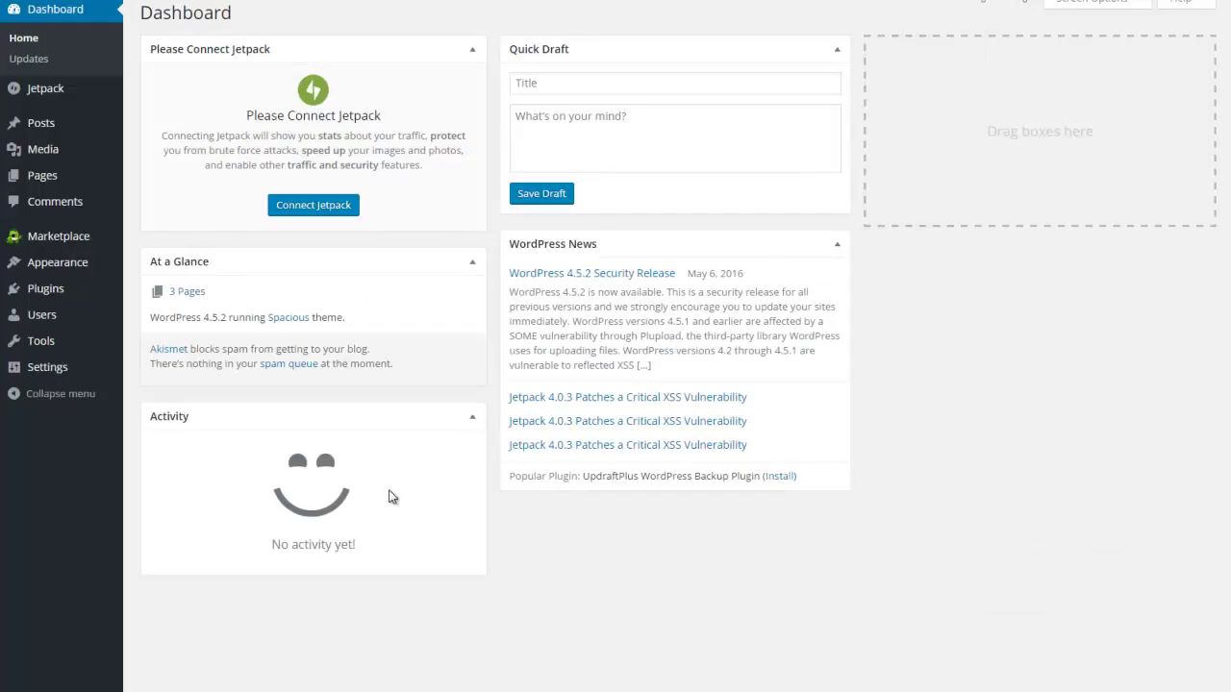
- Create a new post titled "Post Title" with an empty body and publish it
{"action": "mouse_move", "coordinate": [57, 373]}
{"action": "mouse_move", "coordinate": [49, 352]}
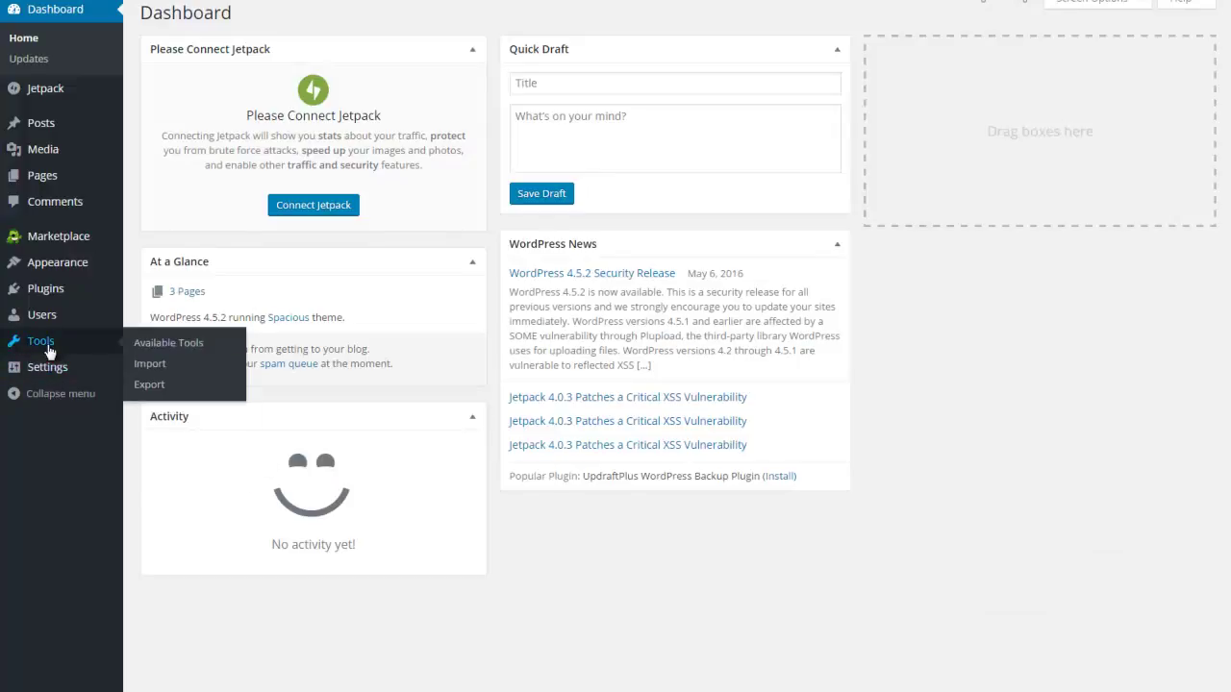
{"action": "mouse_move", "coordinate": [50, 138]}
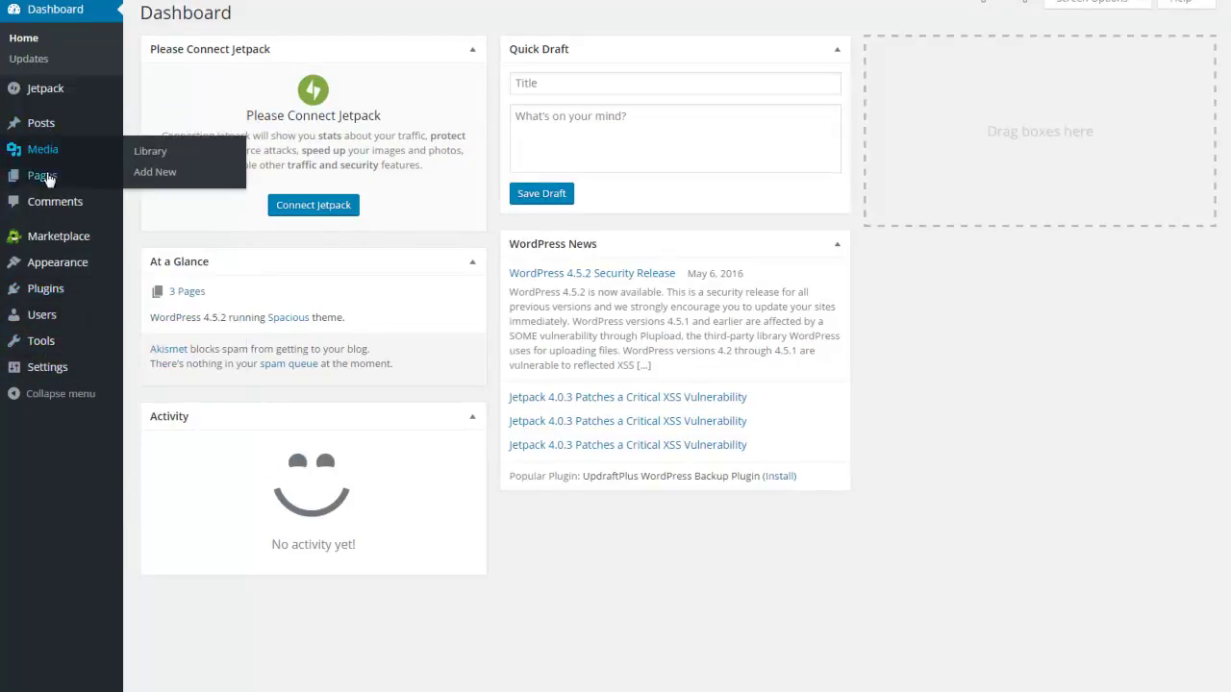
{"action": "mouse_move", "coordinate": [48, 185]}
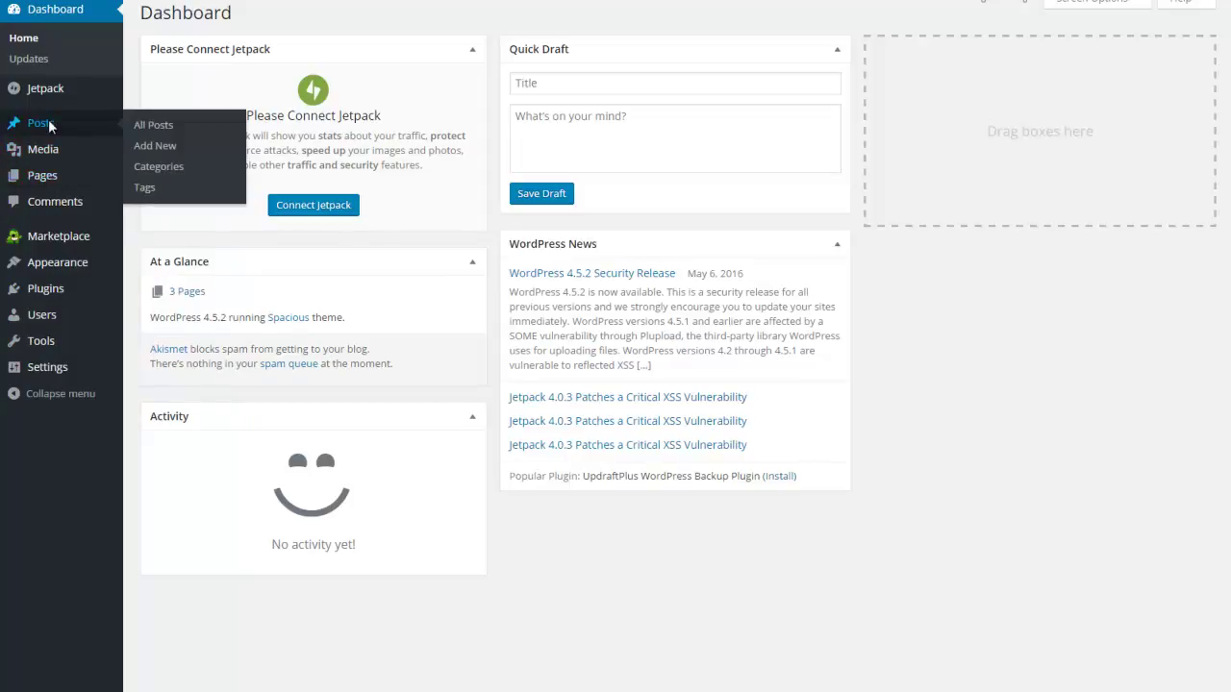
{"action": "left_click", "coordinate": [48, 124]}
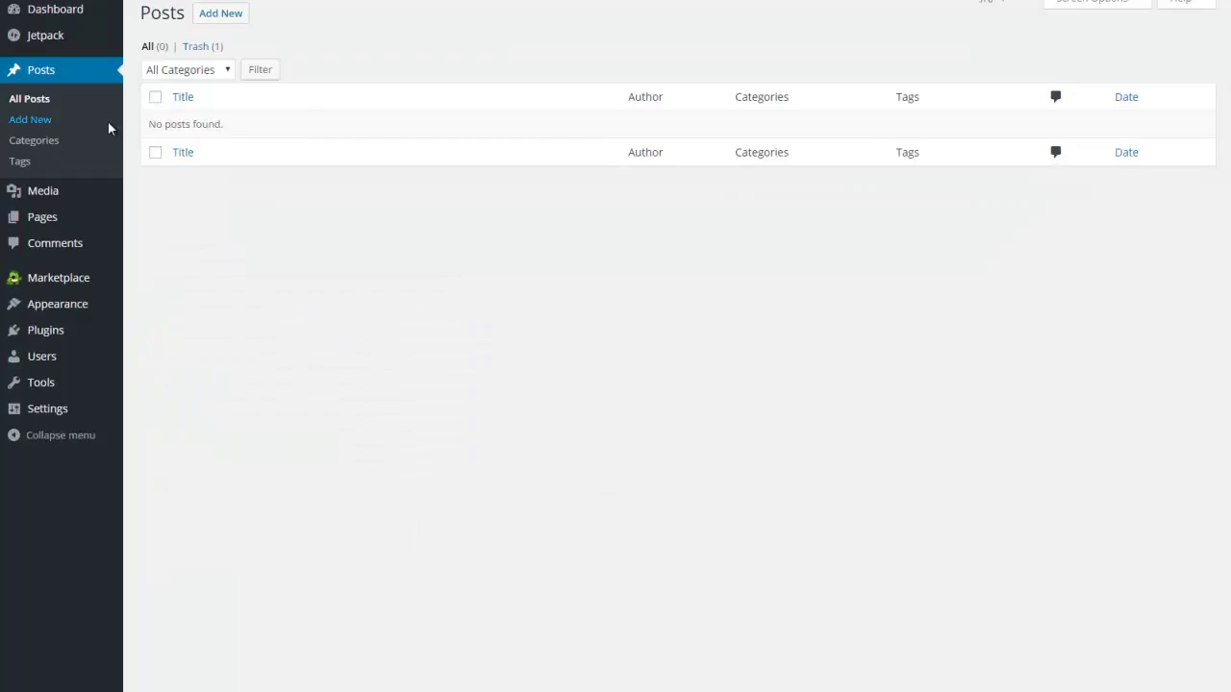
{"action": "left_click", "coordinate": [220, 15]}
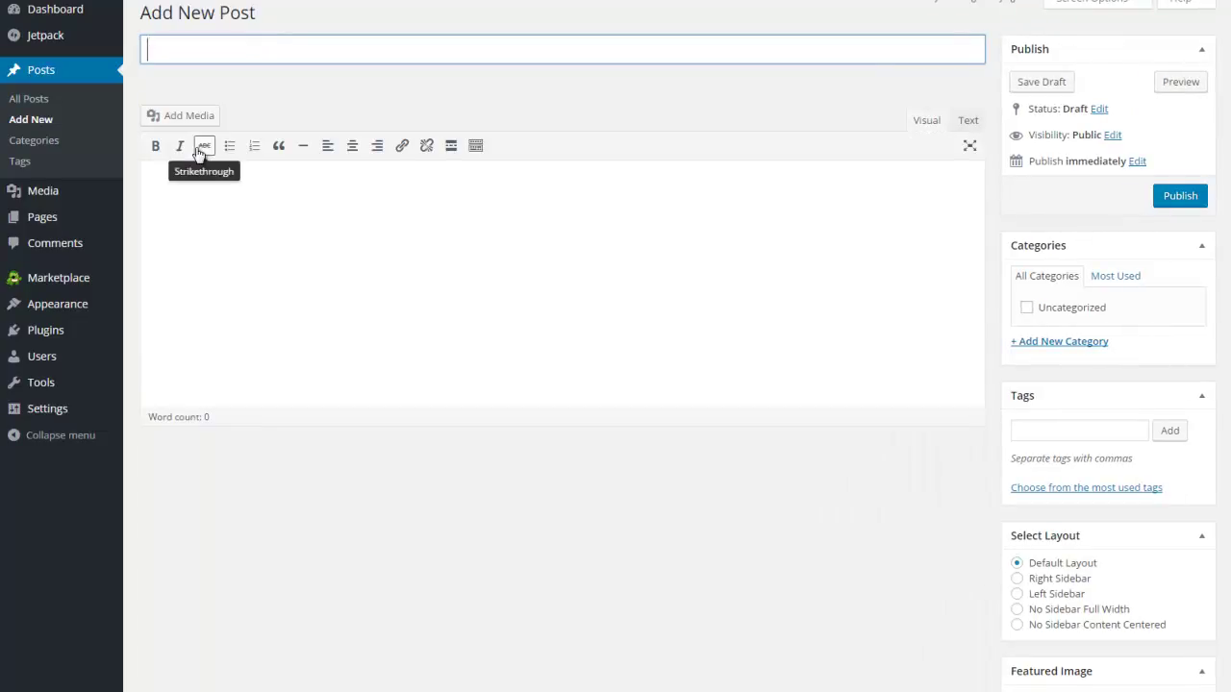
{"action": "type", "text": "Post Title"}
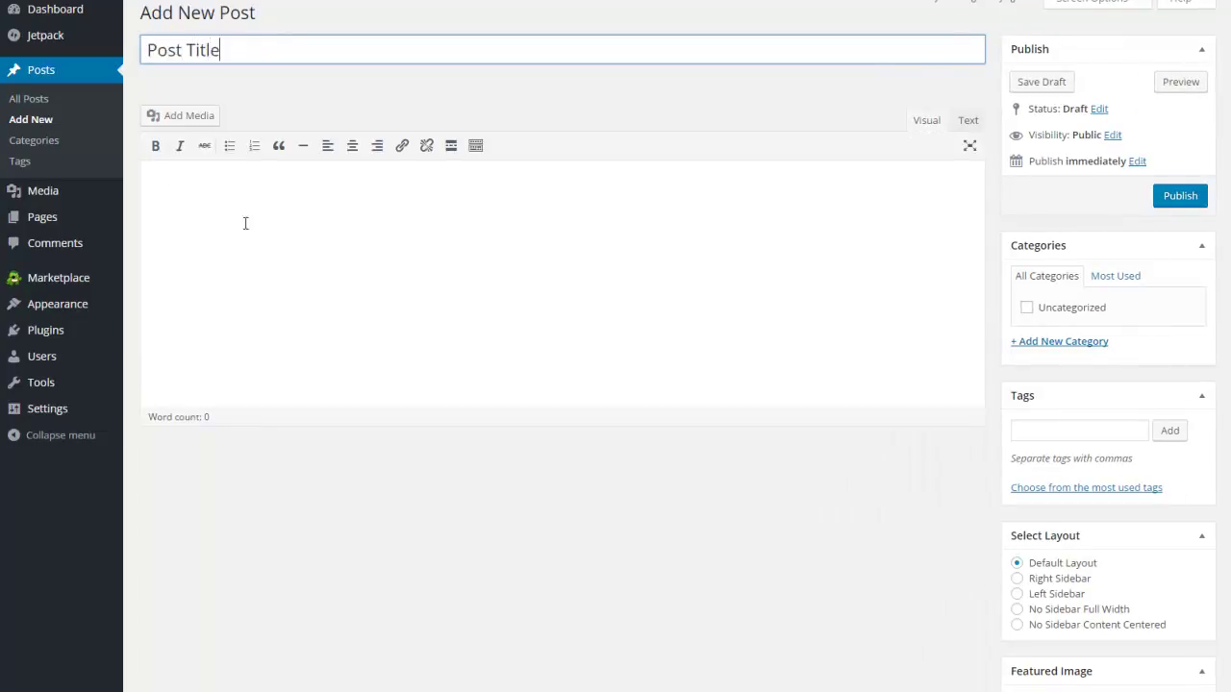
{"action": "left_click", "coordinate": [248, 190]}
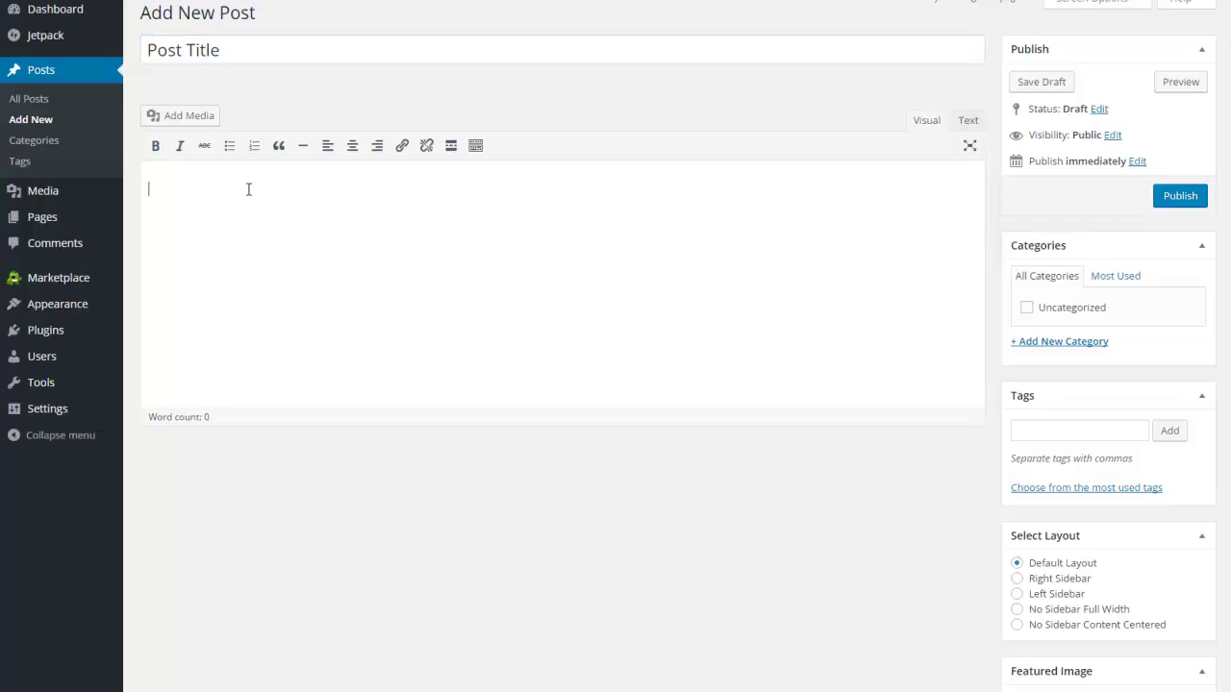
{"action": "left_click", "coordinate": [1179, 198]}
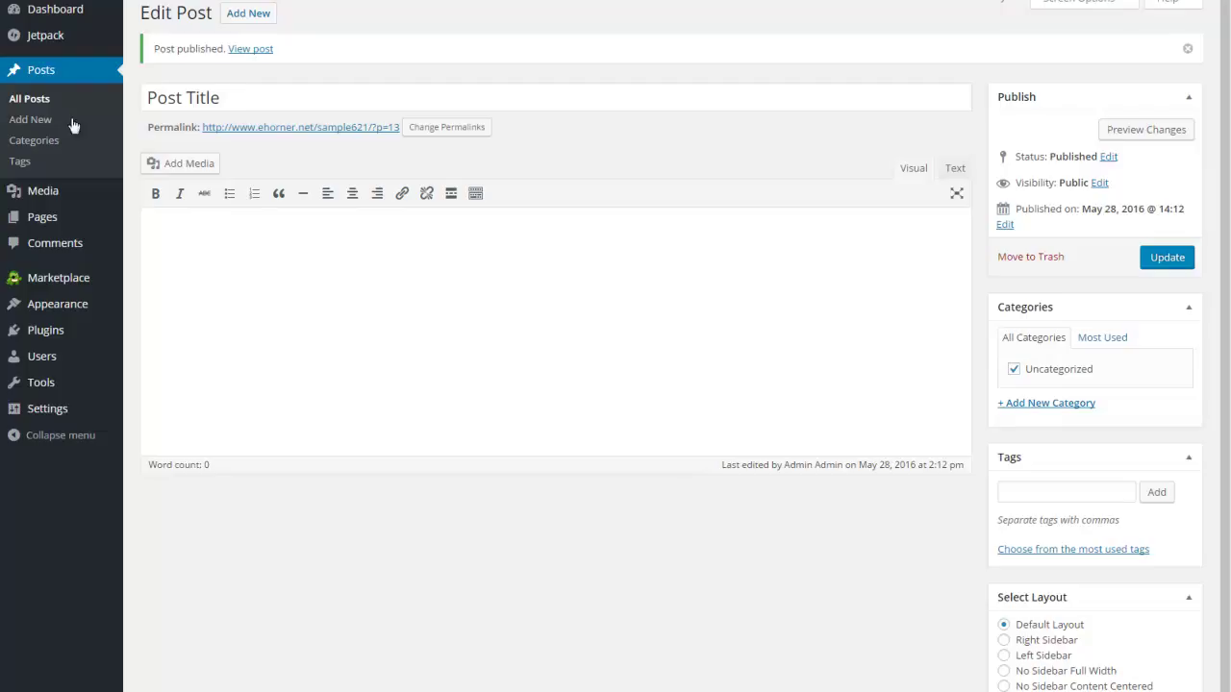
- Open the Block One Sample page from the list of all pages to view its content in the editor
{"action": "mouse_move", "coordinate": [30, 204]}
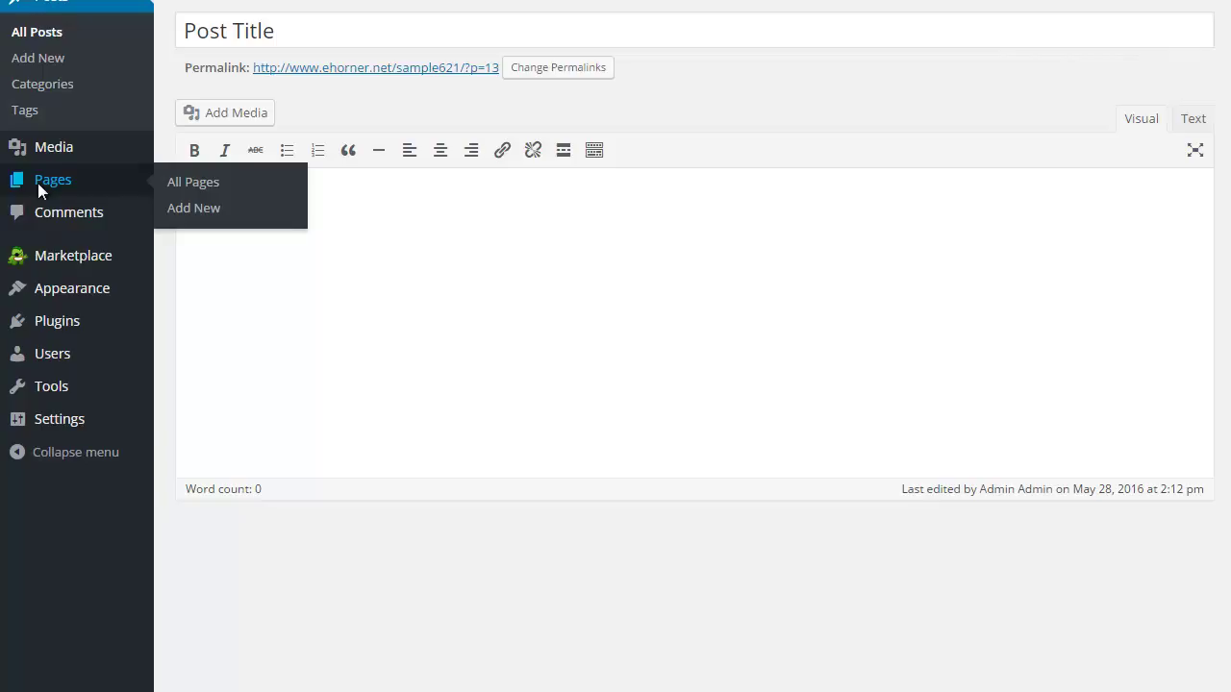
{"action": "left_click", "coordinate": [38, 182]}
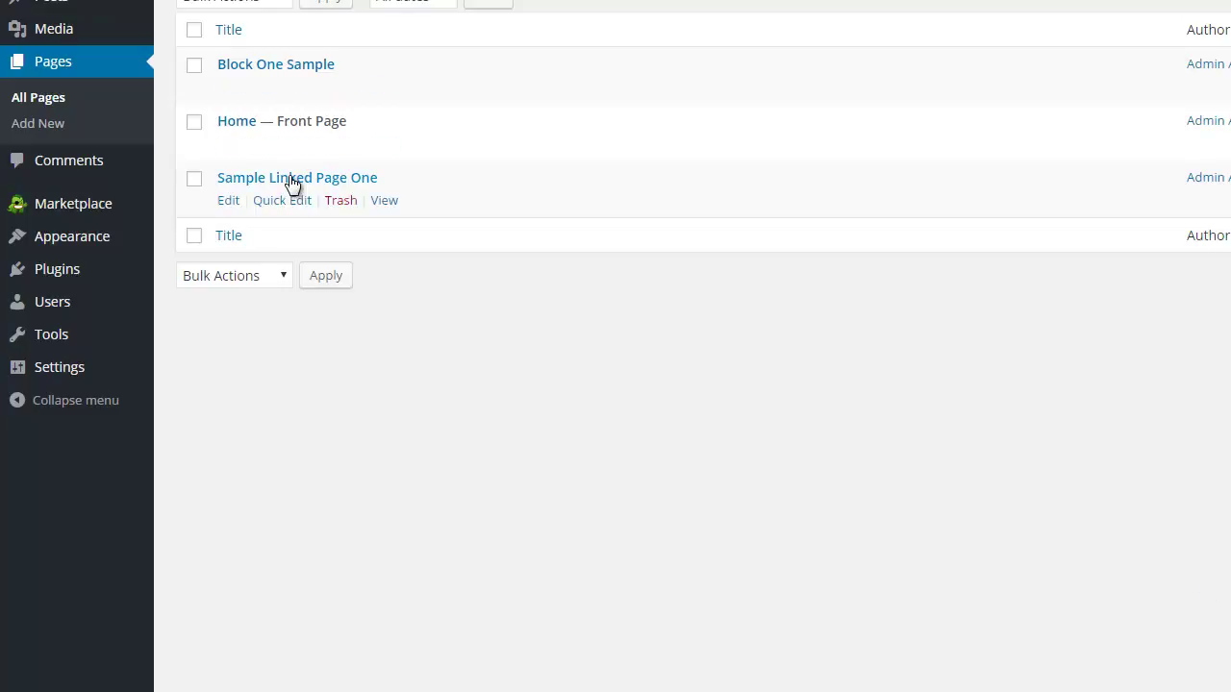
{"action": "left_click", "coordinate": [267, 67]}
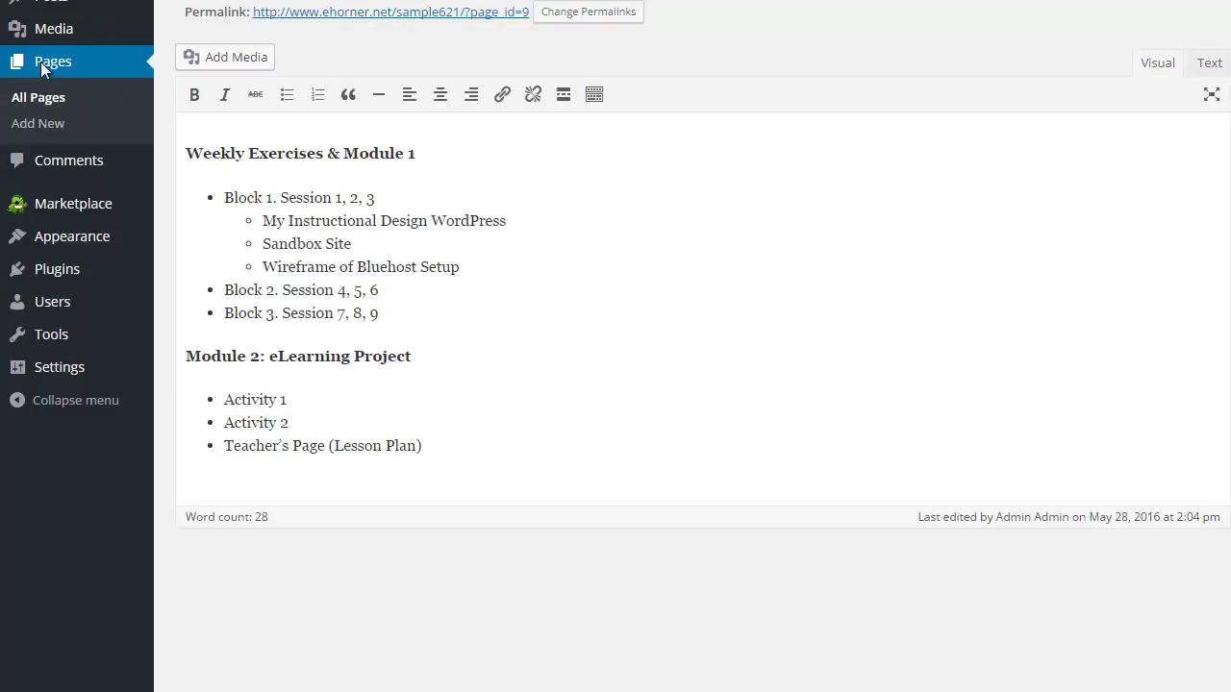
- Return to the list of pages and inspect the Quick Edit settings of Block One Sample, then close them
{"action": "left_click", "coordinate": [40, 61]}
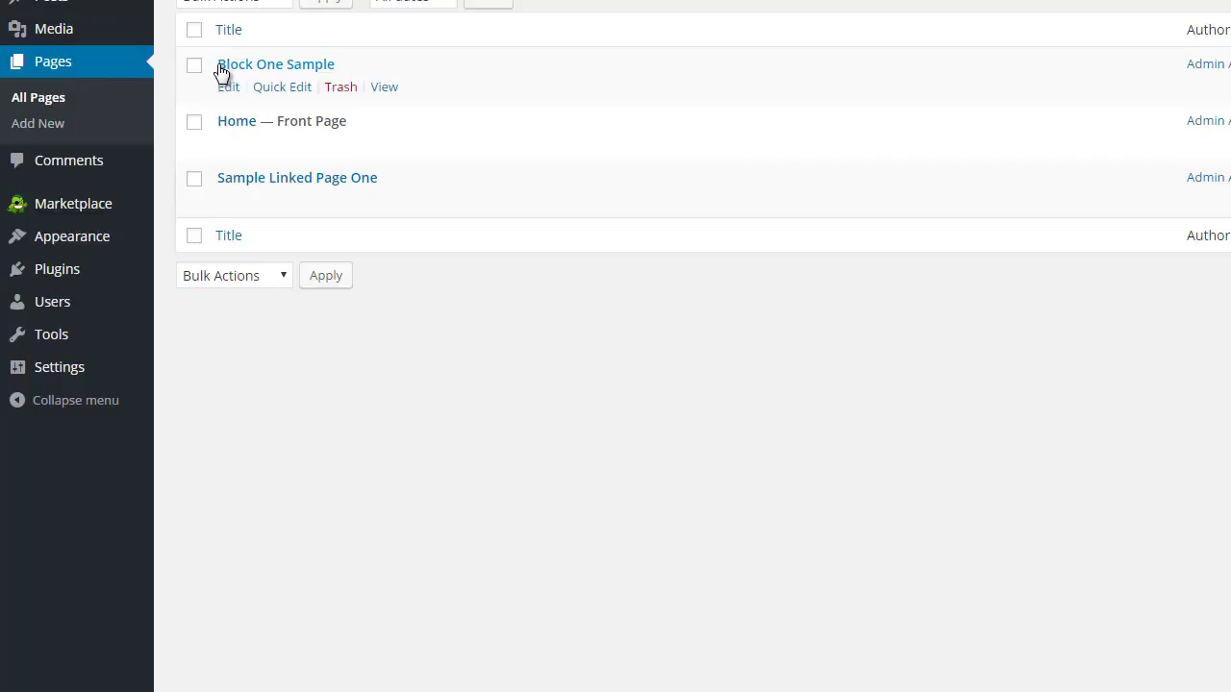
{"action": "left_click", "coordinate": [281, 88]}
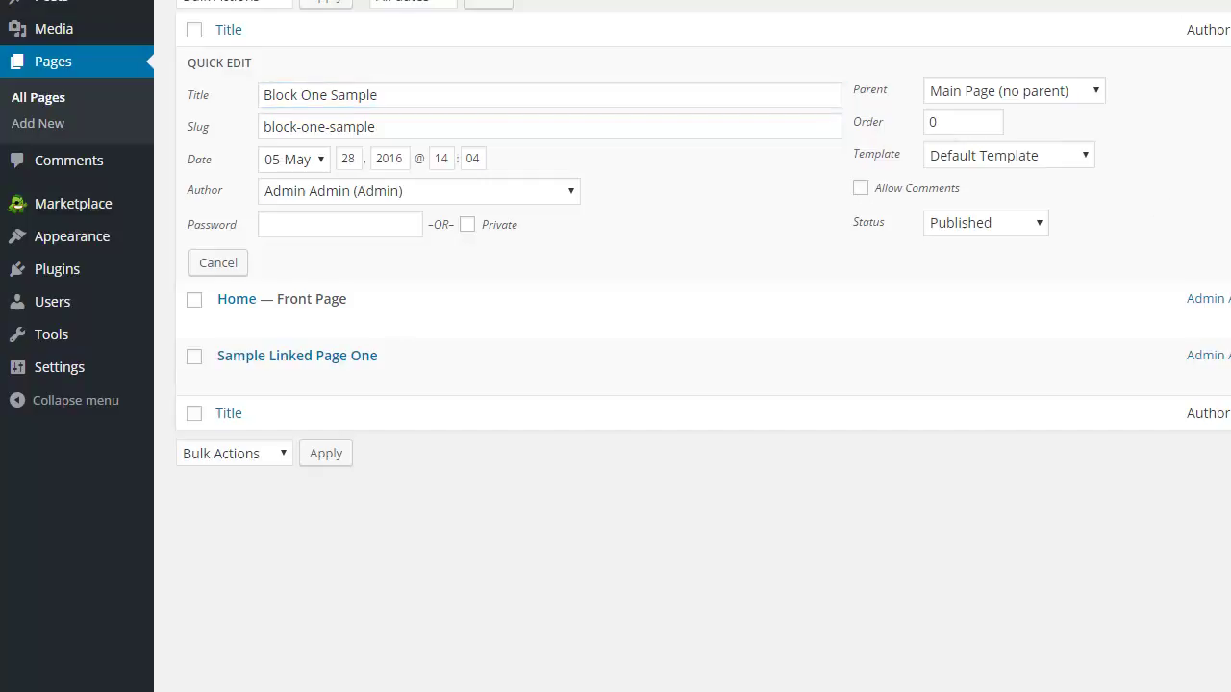
{"action": "key", "text": "Escape"}
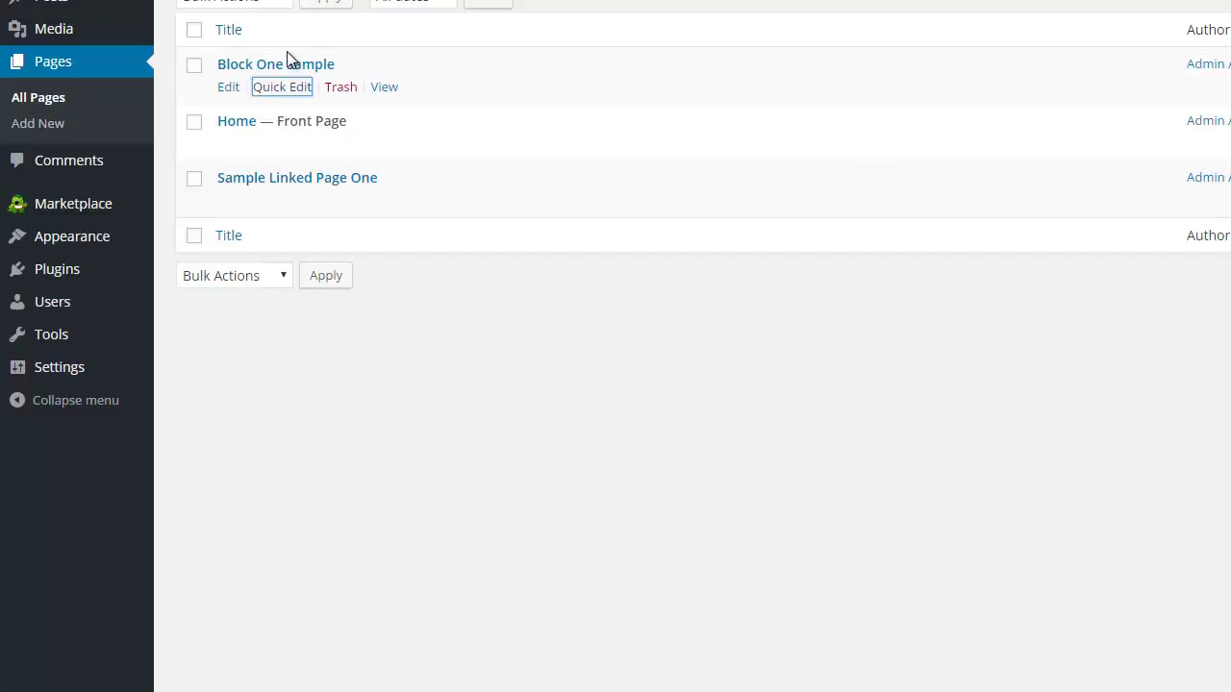
- Open Block One Sample for editing and show the editor's additional row of formatting tools
{"action": "left_click", "coordinate": [273, 64]}
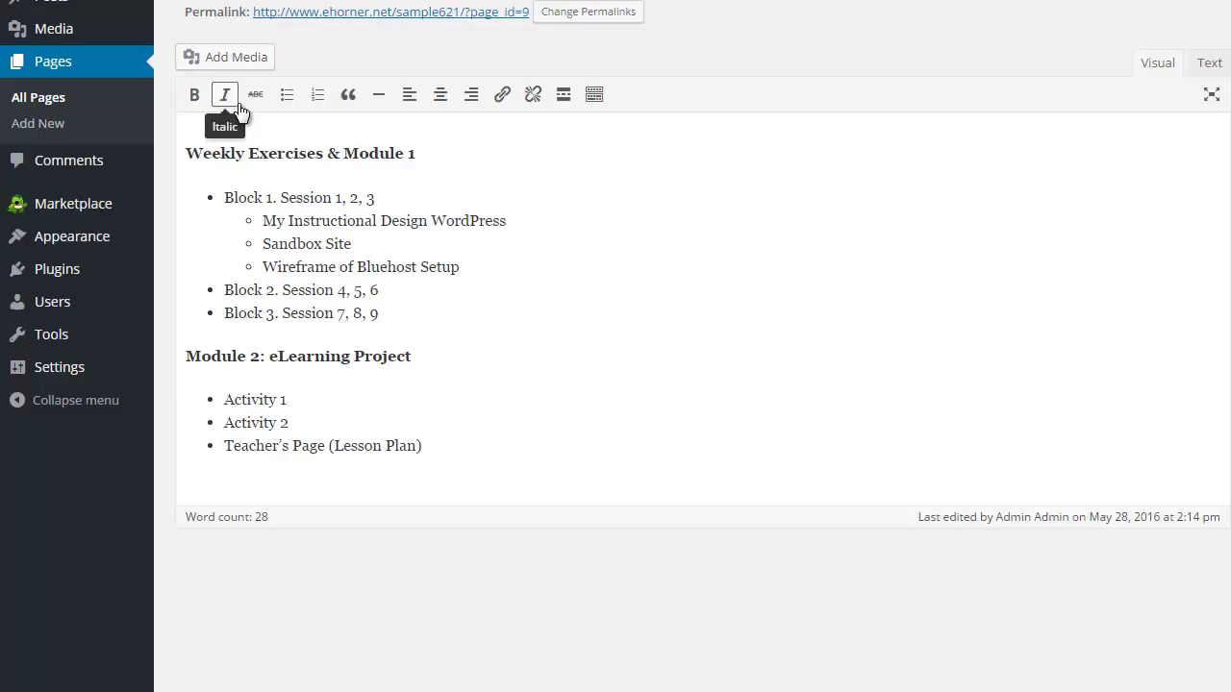
{"action": "left_click", "coordinate": [594, 95]}
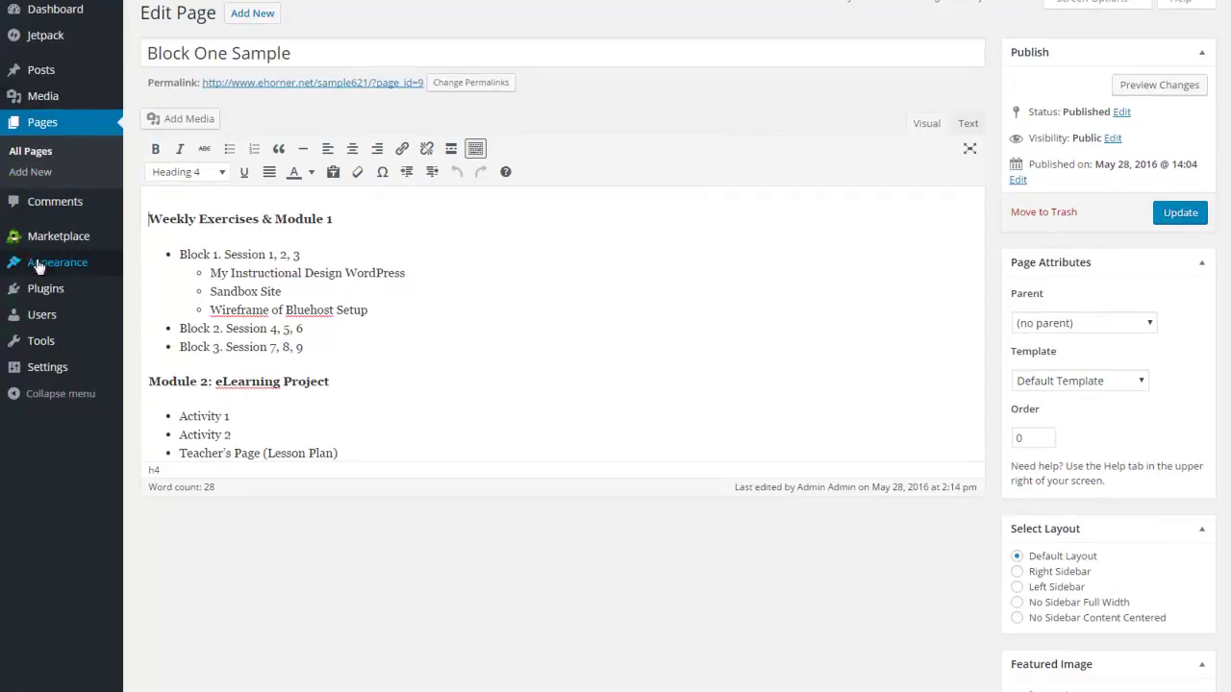
- Go to the installed themes and open the customizer for the active Spacious theme
{"action": "mouse_move", "coordinate": [38, 268]}
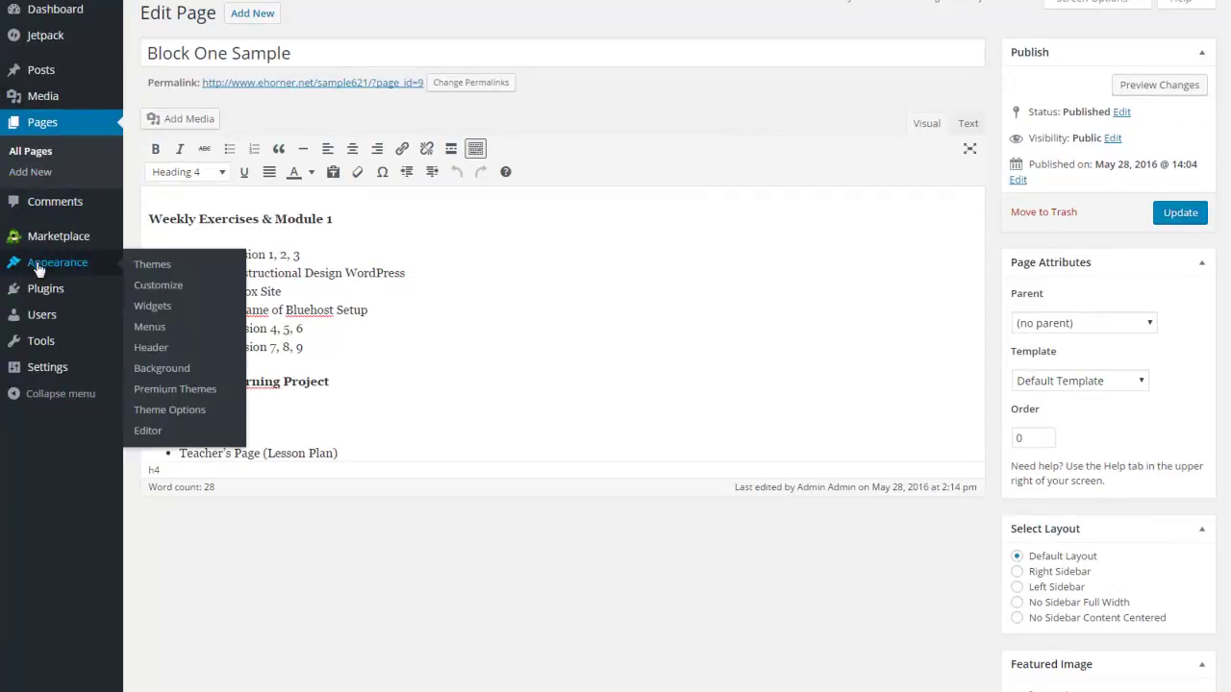
{"action": "left_click", "coordinate": [38, 268]}
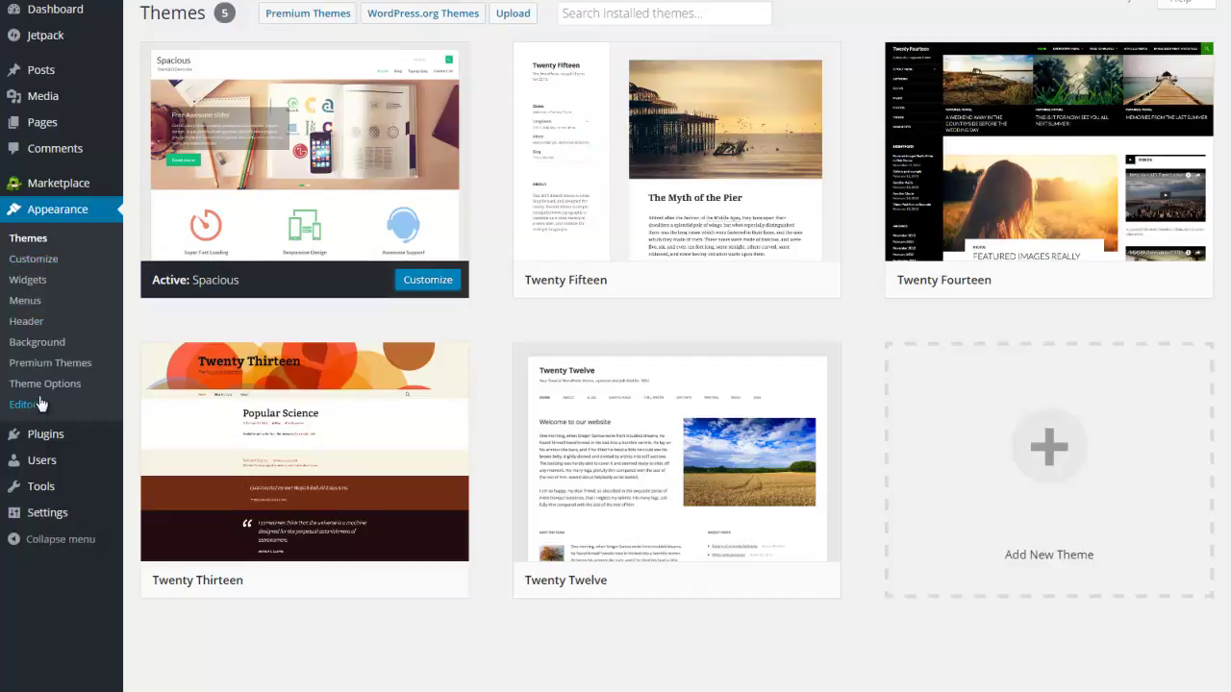
{"action": "left_click", "coordinate": [39, 242]}
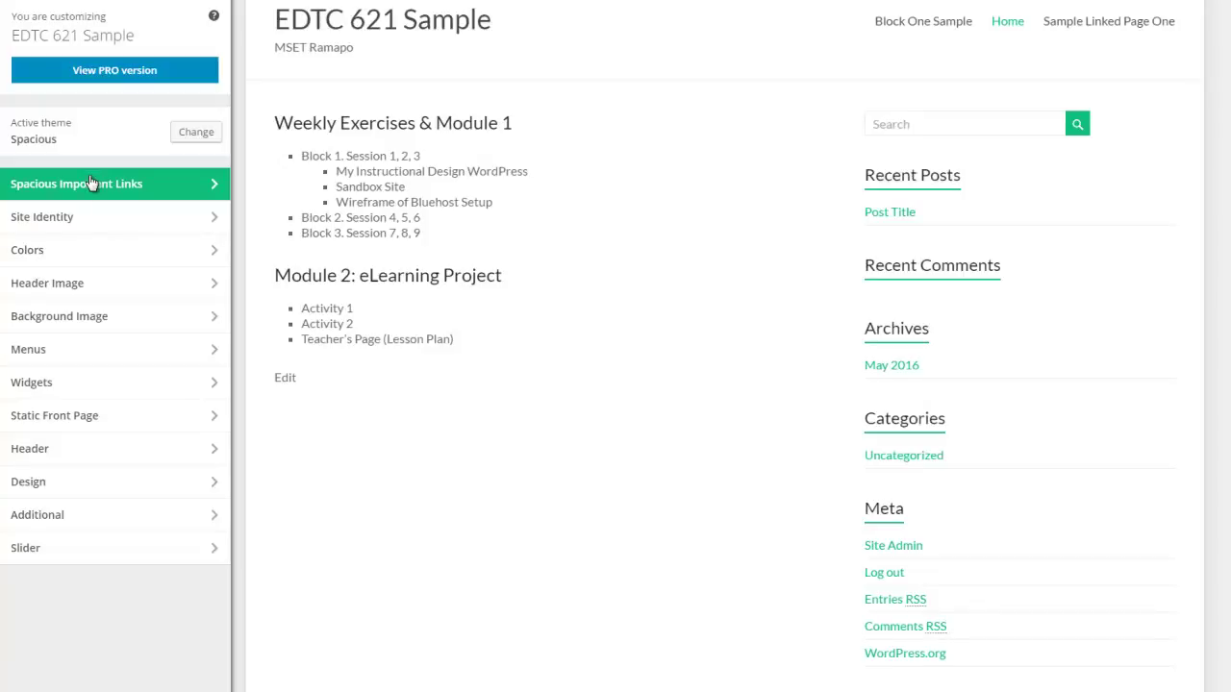
- Review the customizer's Site Identity settings for title and tagline and its Colors settings, returning to the section overview
{"action": "left_click", "coordinate": [54, 226]}
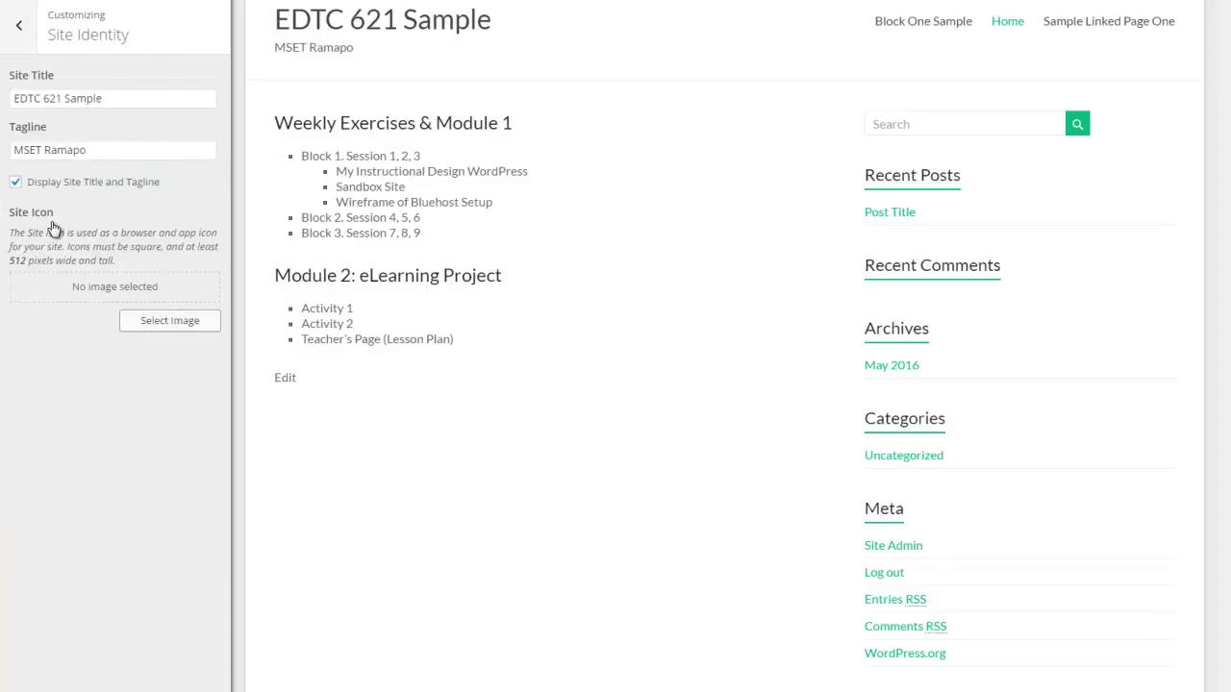
{"action": "left_click", "coordinate": [93, 151]}
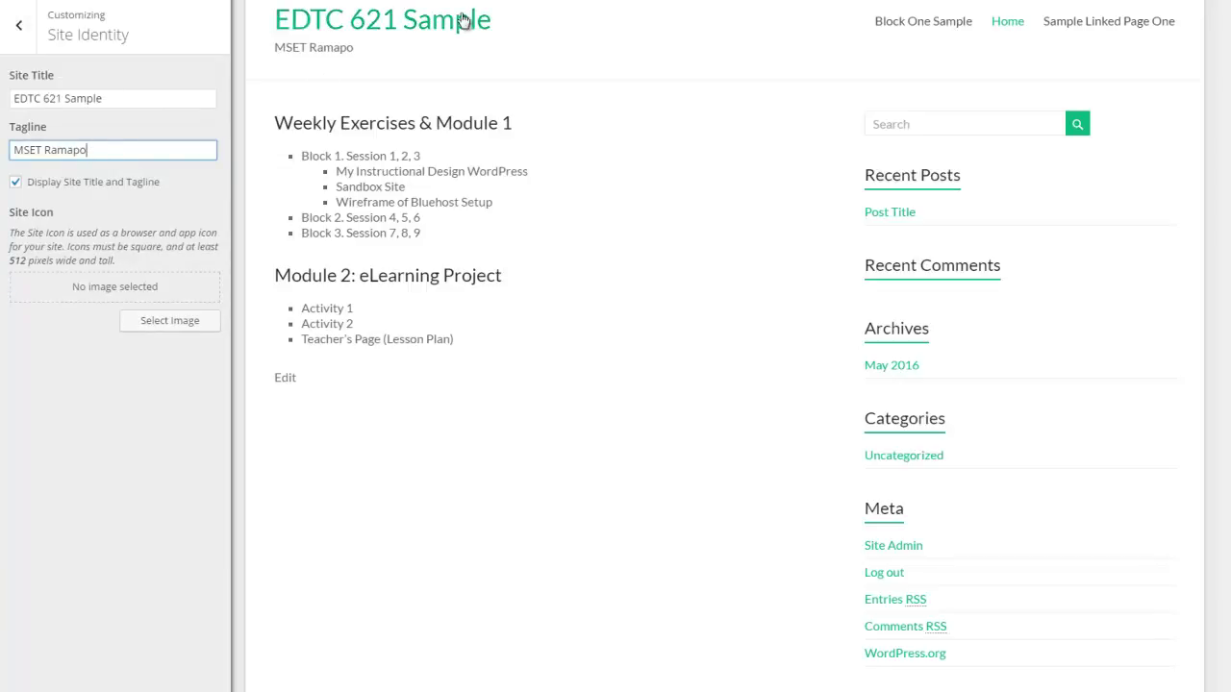
{"action": "left_click", "coordinate": [18, 27]}
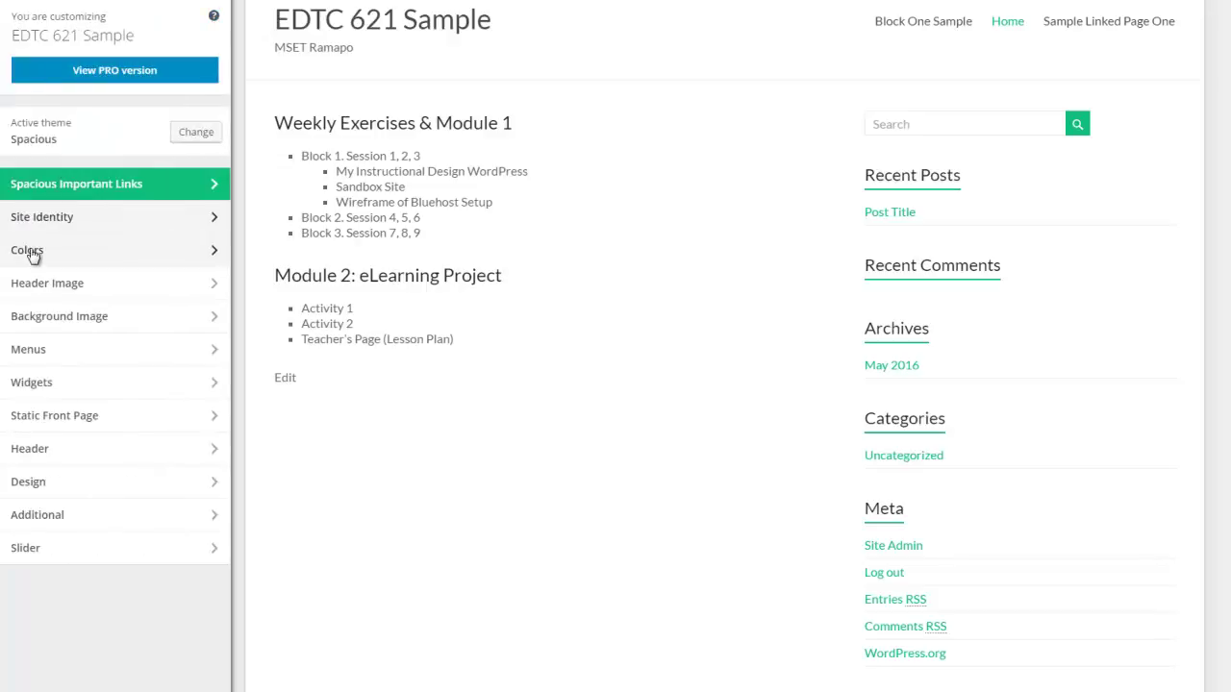
{"action": "left_click", "coordinate": [29, 255]}
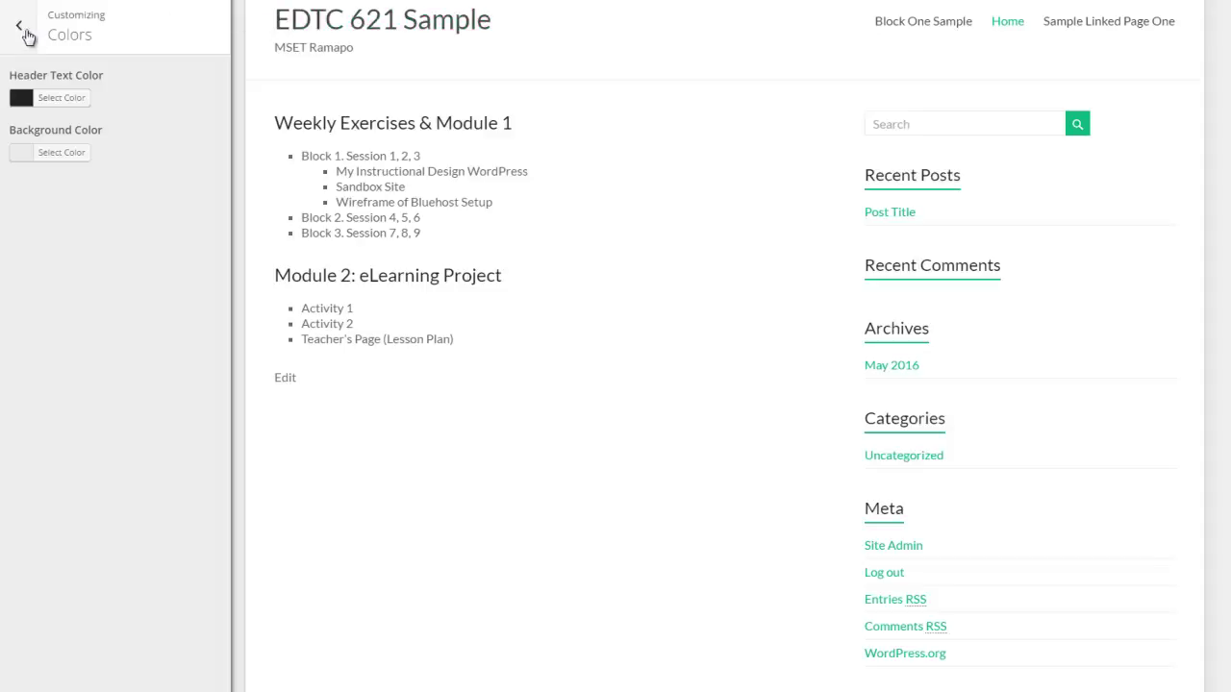
{"action": "left_click", "coordinate": [21, 29]}
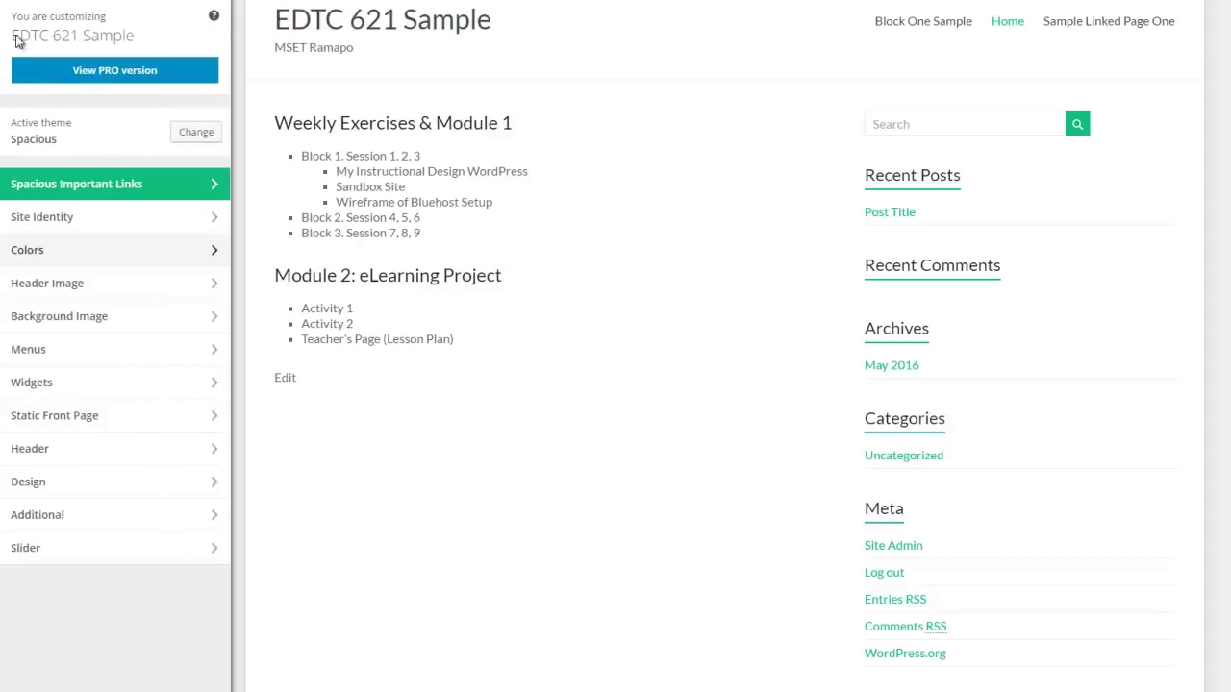
- Review the customizer's Header Image, Background Image and Design sections, returning to the section overview after each
{"action": "left_click", "coordinate": [49, 291]}
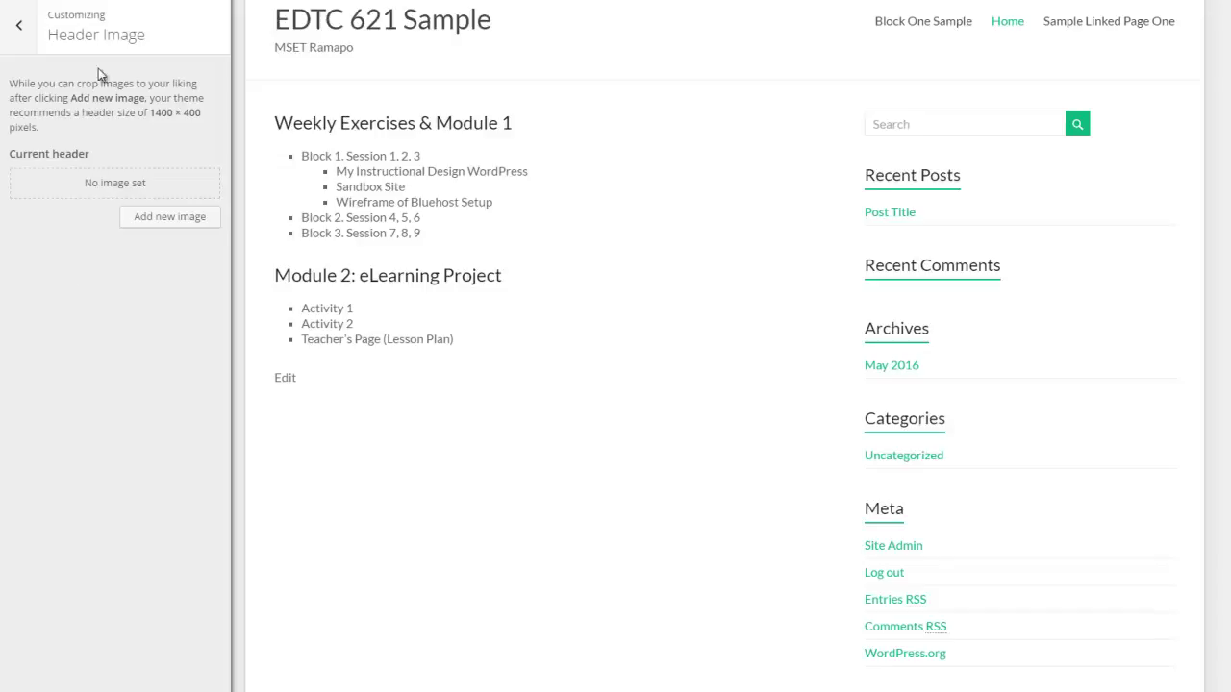
{"action": "left_click", "coordinate": [18, 29]}
{"action": "left_click", "coordinate": [39, 320]}
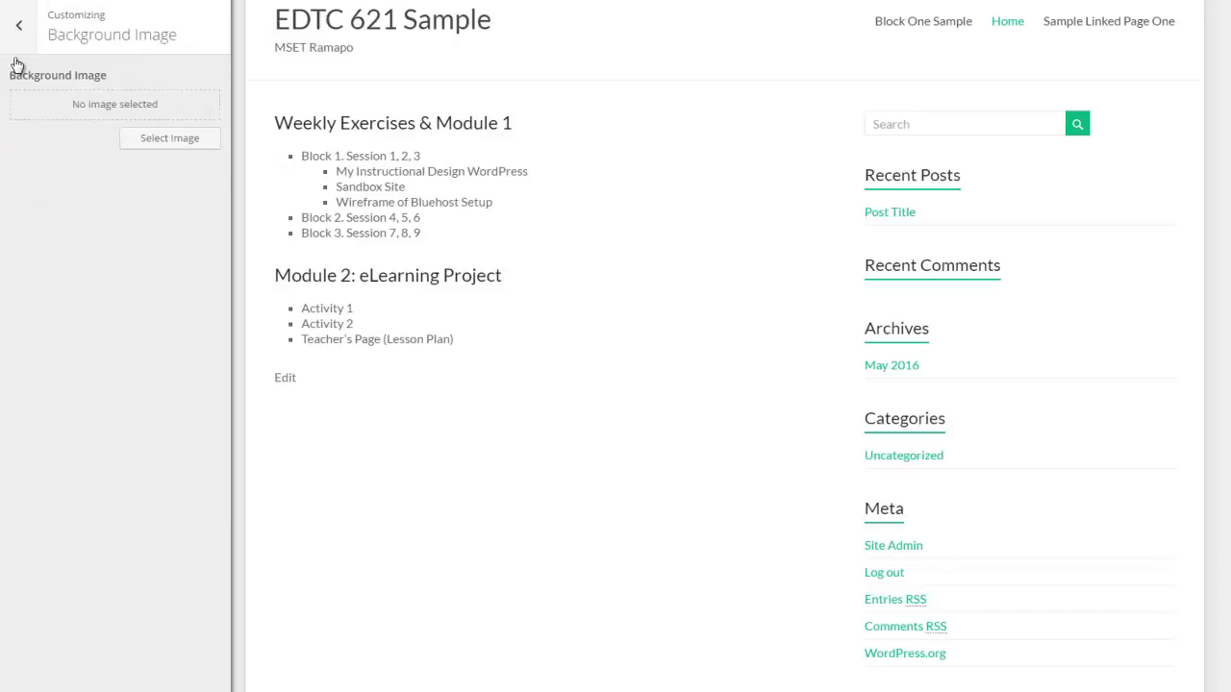
{"action": "left_click", "coordinate": [18, 27]}
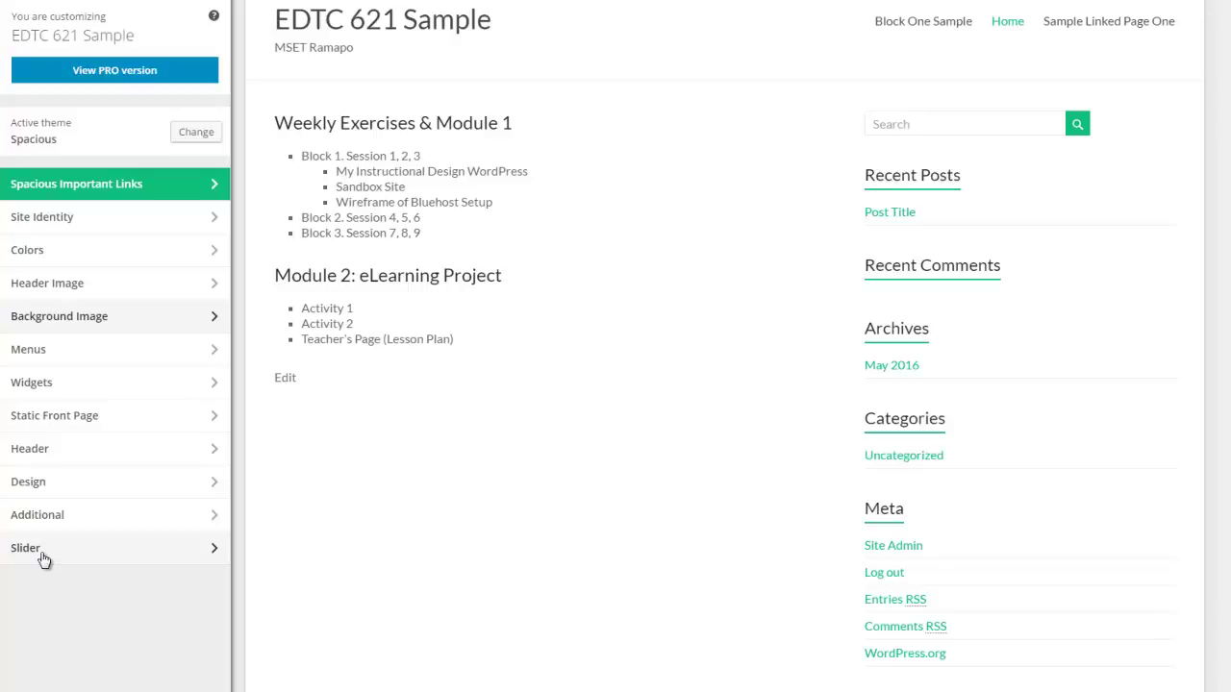
{"action": "left_click", "coordinate": [47, 484]}
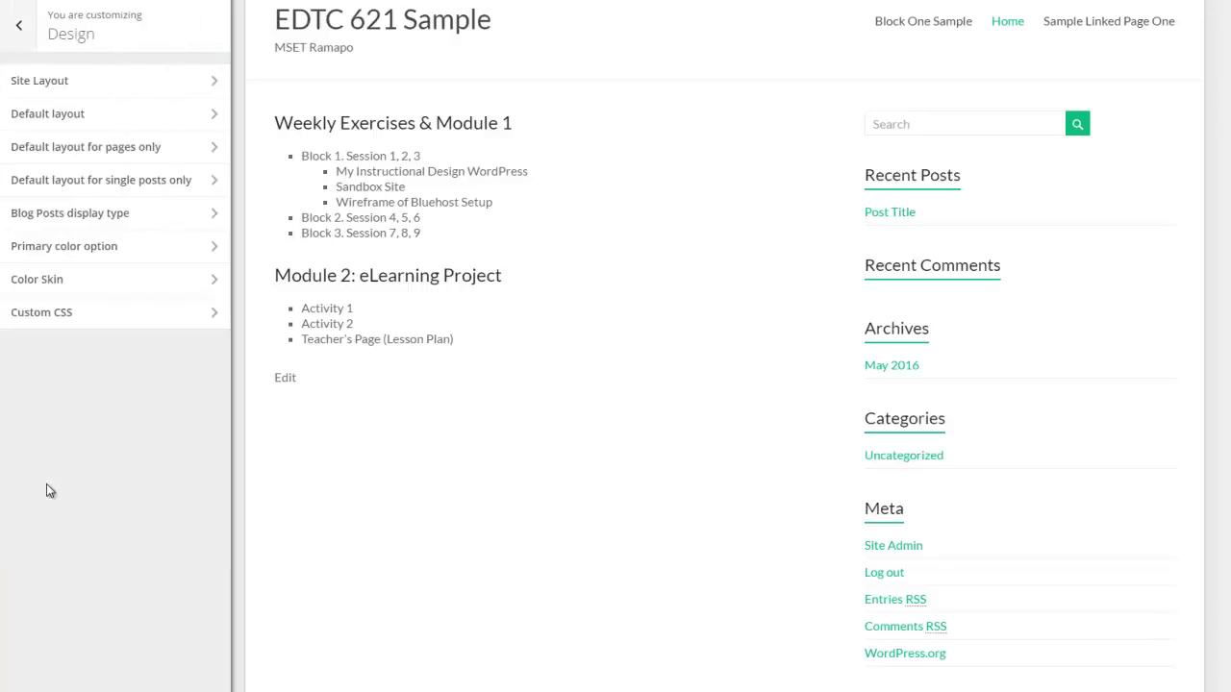
{"action": "left_click", "coordinate": [19, 24]}
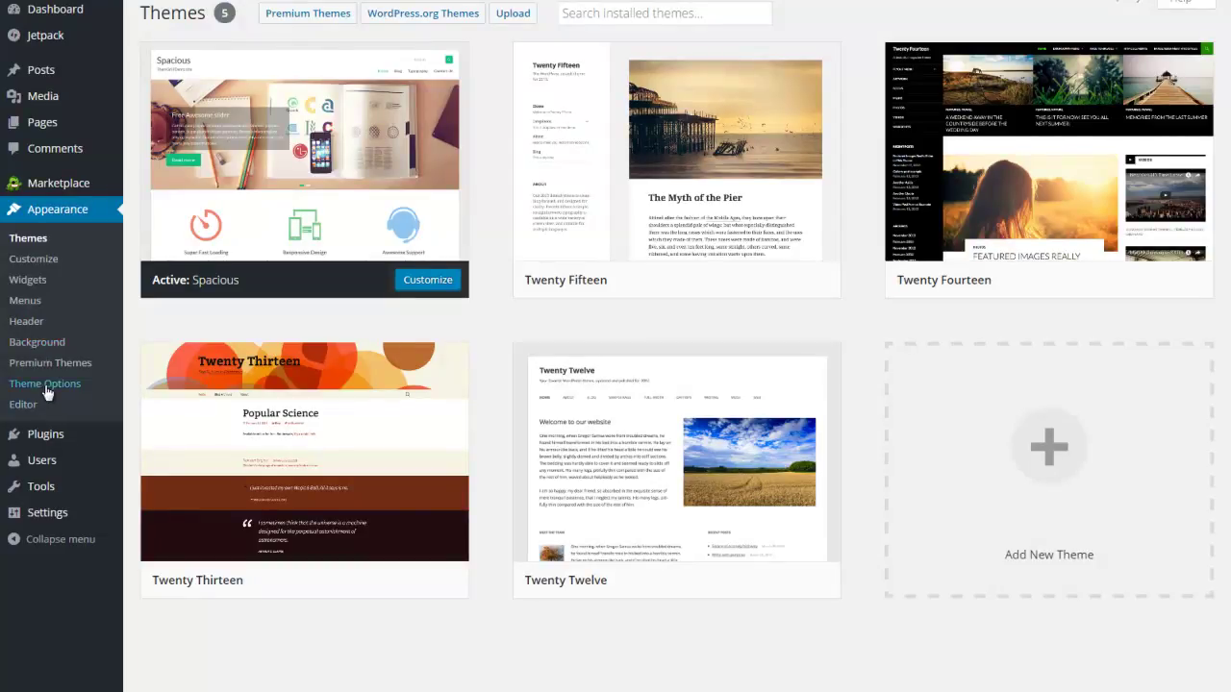
- Go to the Widgets settings and open the live site in a separate browser tab
{"action": "left_click", "coordinate": [28, 280]}
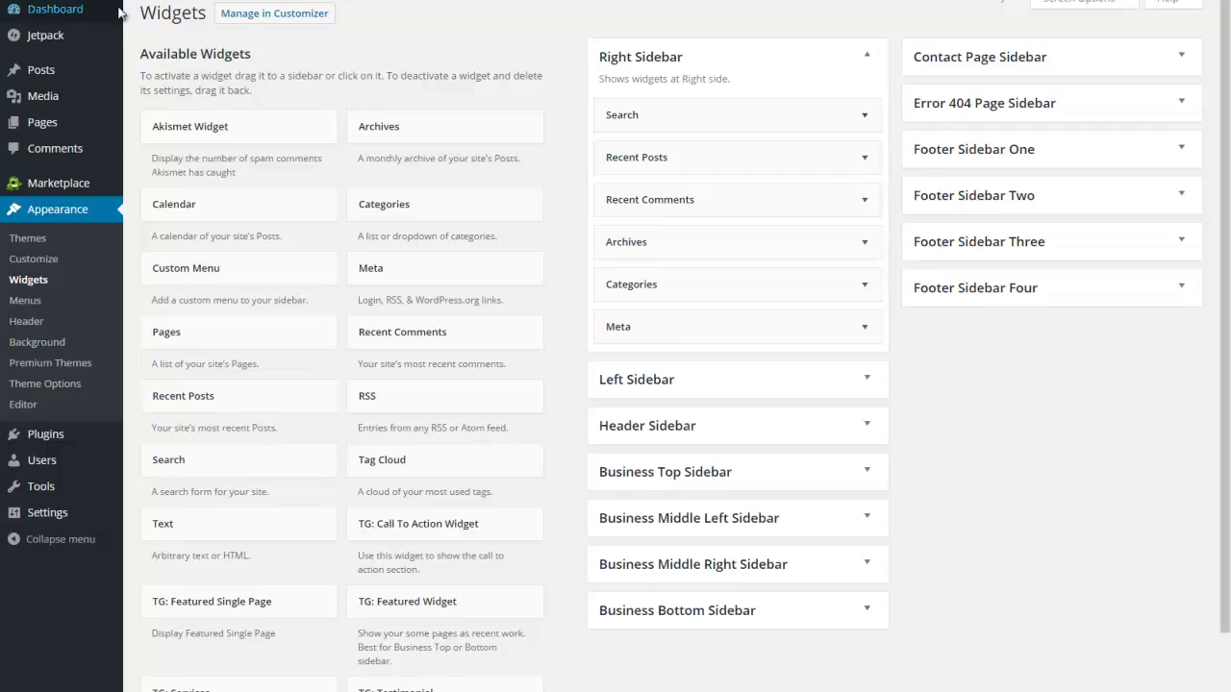
{"action": "right_click", "coordinate": [62, 9]}
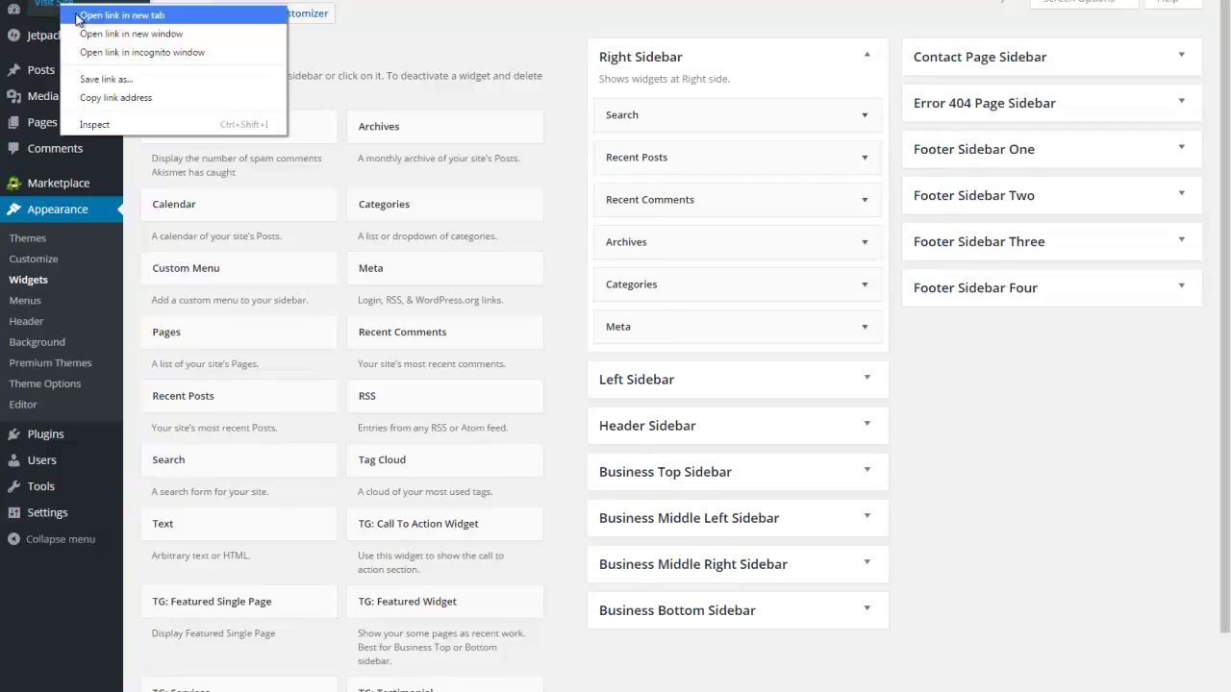
{"action": "left_click", "coordinate": [86, 14]}
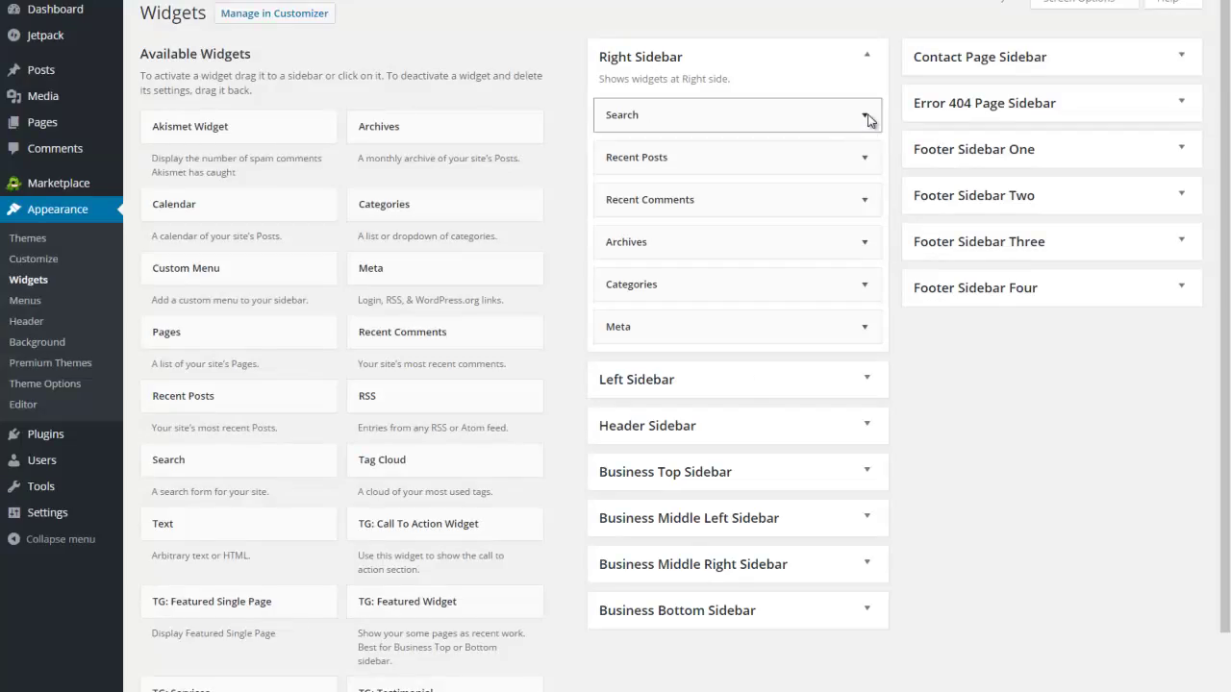
- Delete the Search widget from the Right Sidebar, refresh the live site to check it, and return to the widgets
{"action": "left_click", "coordinate": [864, 116]}
{"action": "left_click", "coordinate": [623, 198]}
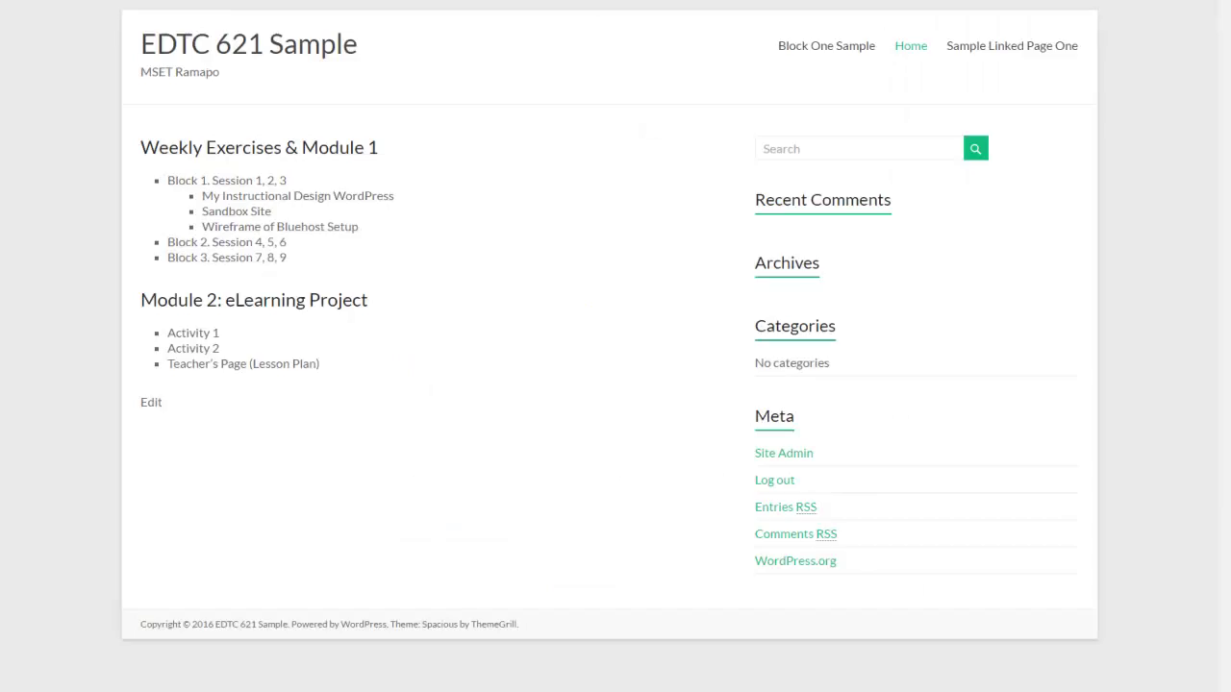
{"action": "right_click", "coordinate": [45, 65]}
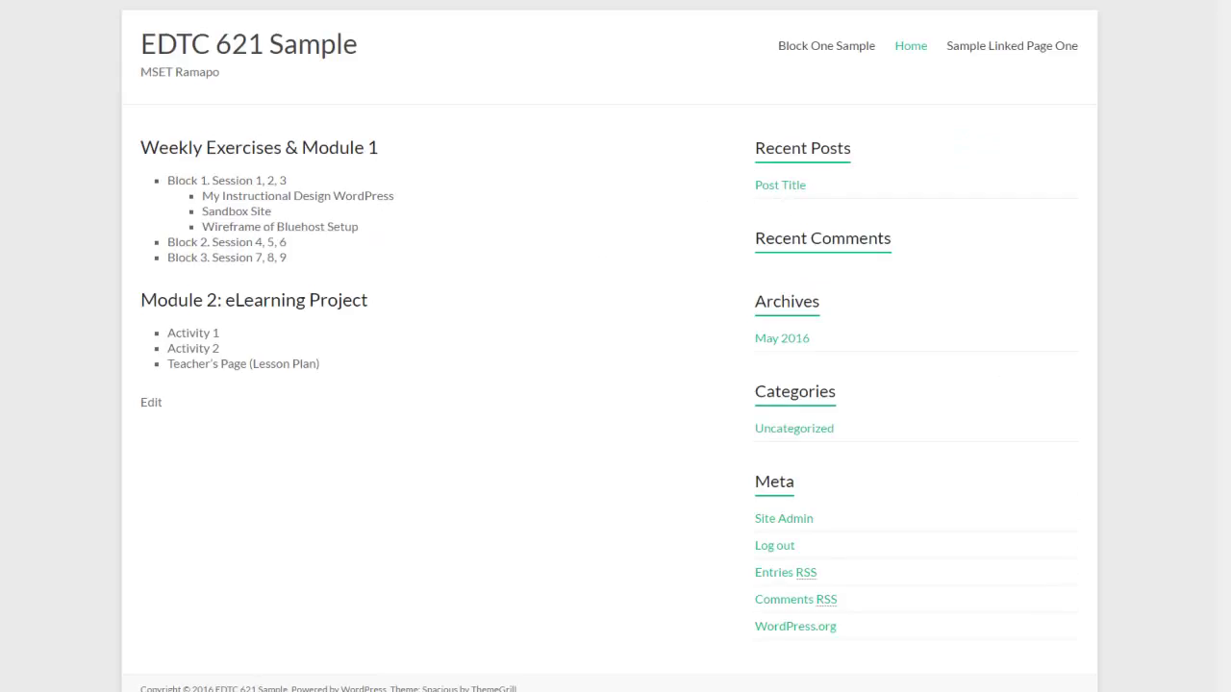
{"action": "left_click", "coordinate": [233, 2]}
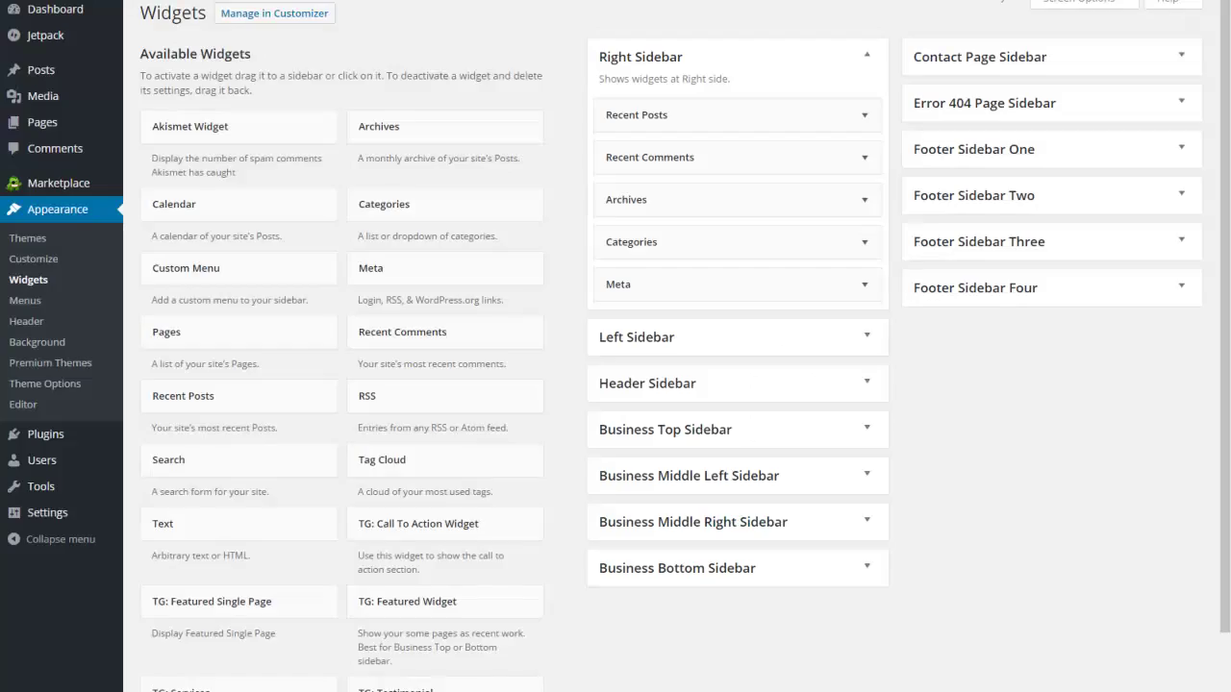
- Delete the Recent Posts widget from the Right Sidebar and refresh the live site to check it
{"action": "left_click", "coordinate": [866, 117]}
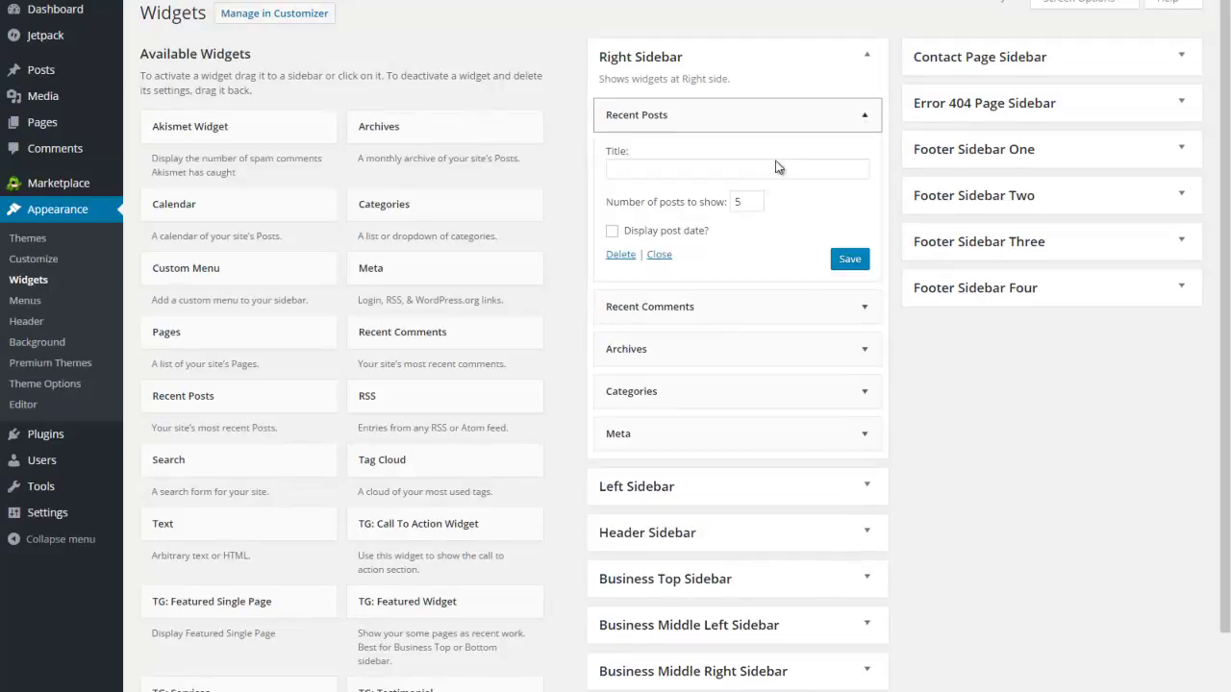
{"action": "left_click", "coordinate": [627, 256]}
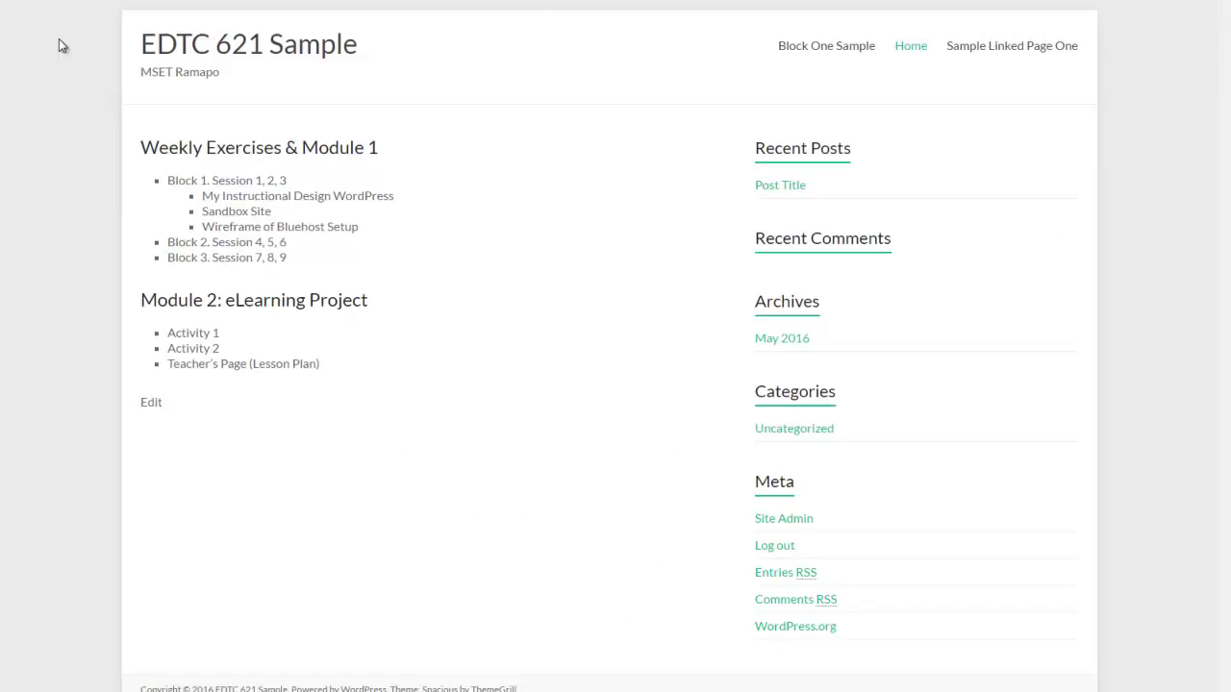
{"action": "right_click", "coordinate": [59, 38]}
{"action": "left_click", "coordinate": [87, 82]}
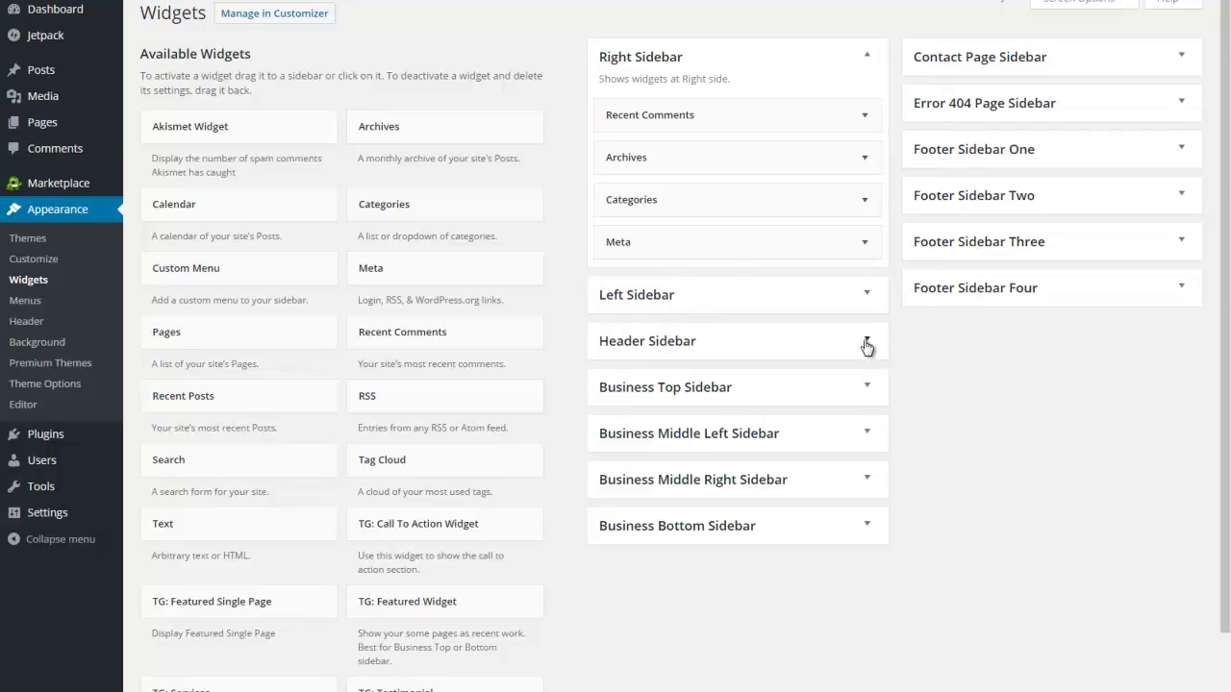
- Look over the Menus settings under Appearance and return to the list of all pages
{"action": "left_click", "coordinate": [25, 301]}
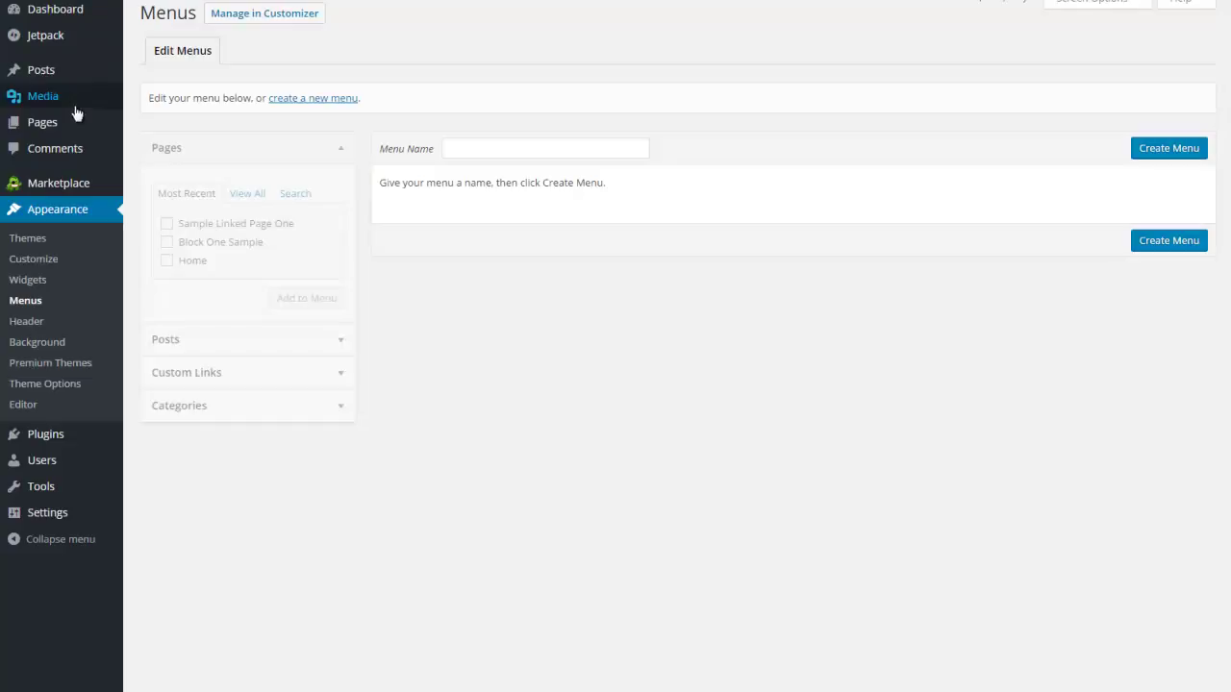
{"action": "mouse_move", "coordinate": [53, 133]}
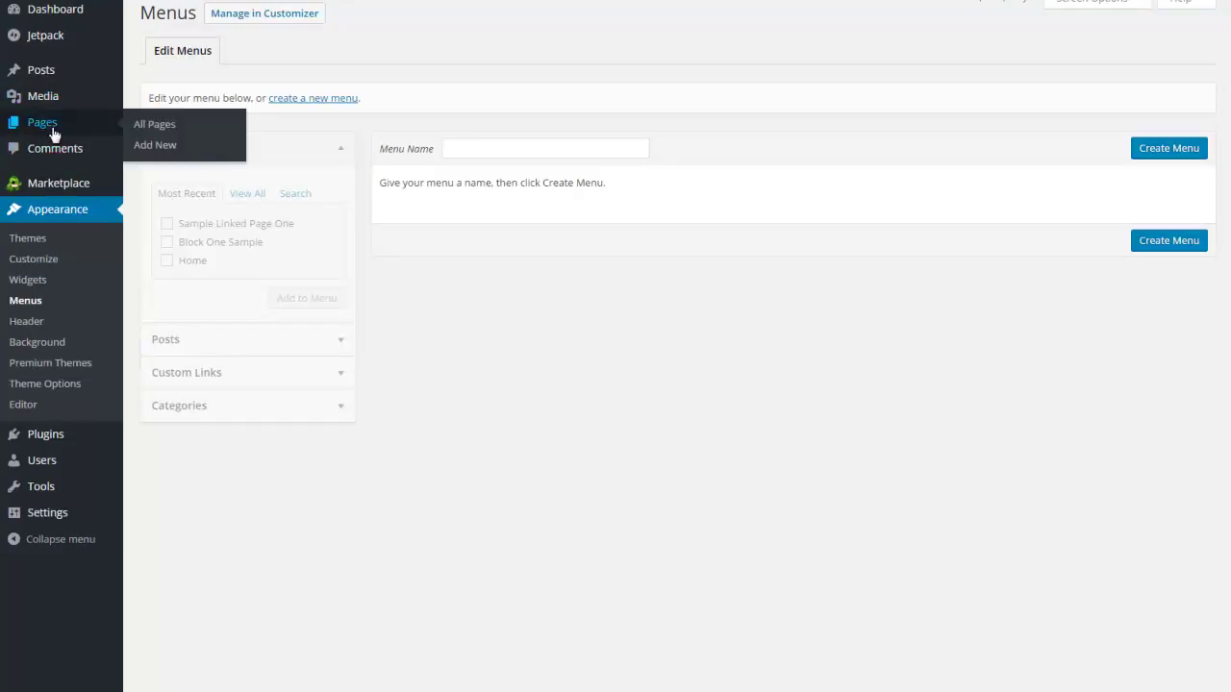
{"action": "left_click", "coordinate": [51, 126]}
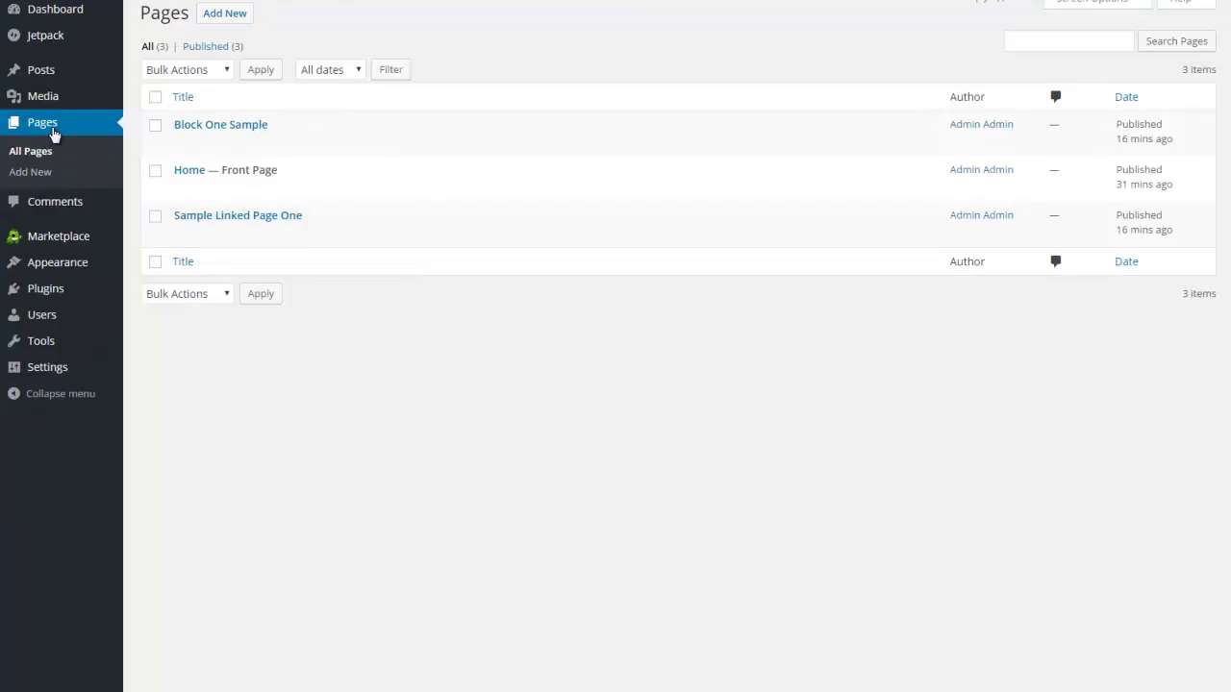
- Open Block One Sample for editing, then hide and show again the editor's additional row of formatting tools
{"action": "mouse_move", "coordinate": [182, 132]}
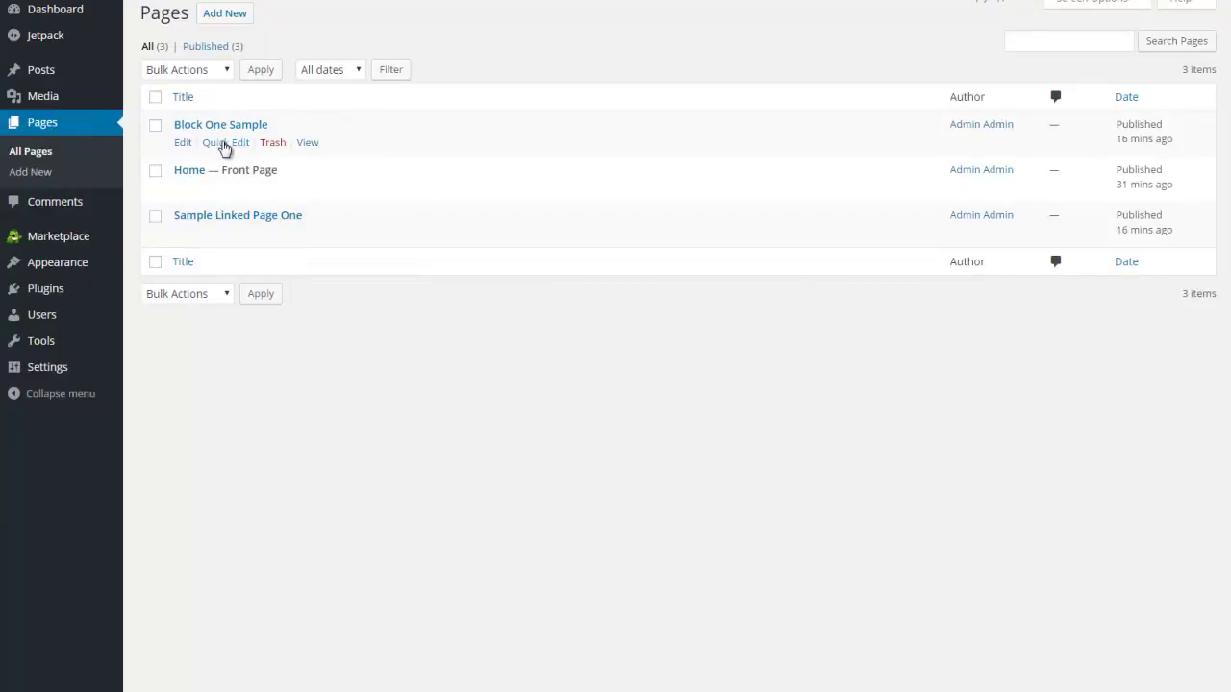
{"action": "left_click", "coordinate": [219, 128]}
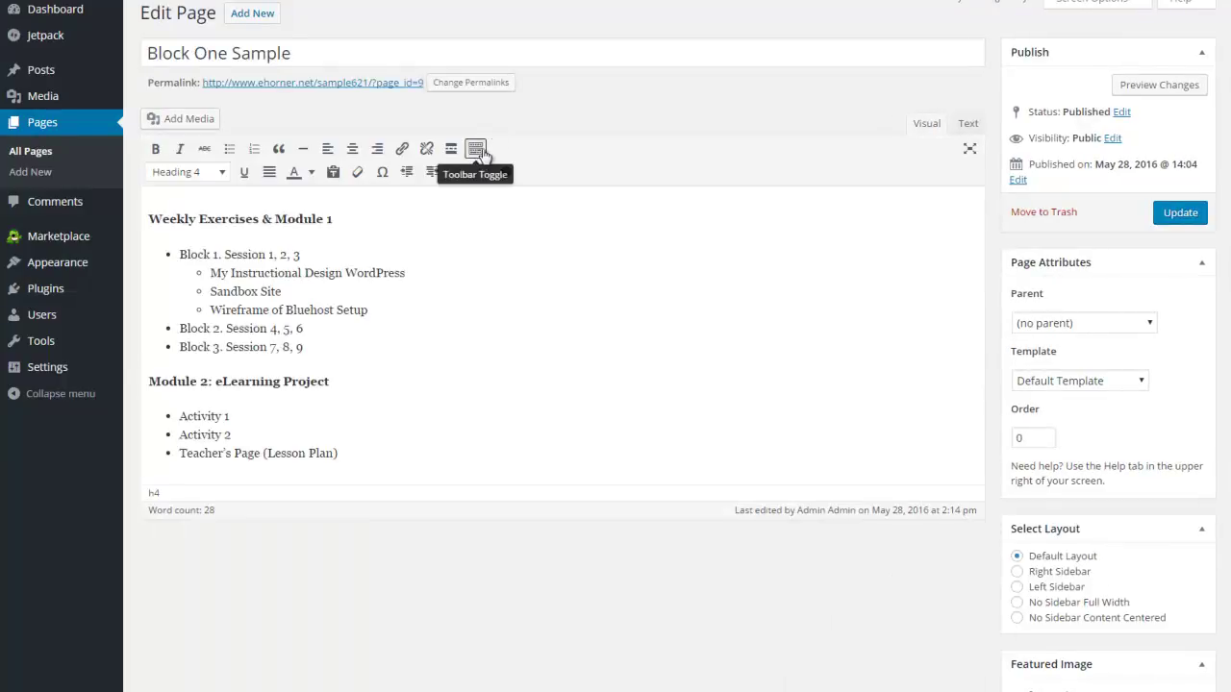
{"action": "left_click", "coordinate": [475, 151]}
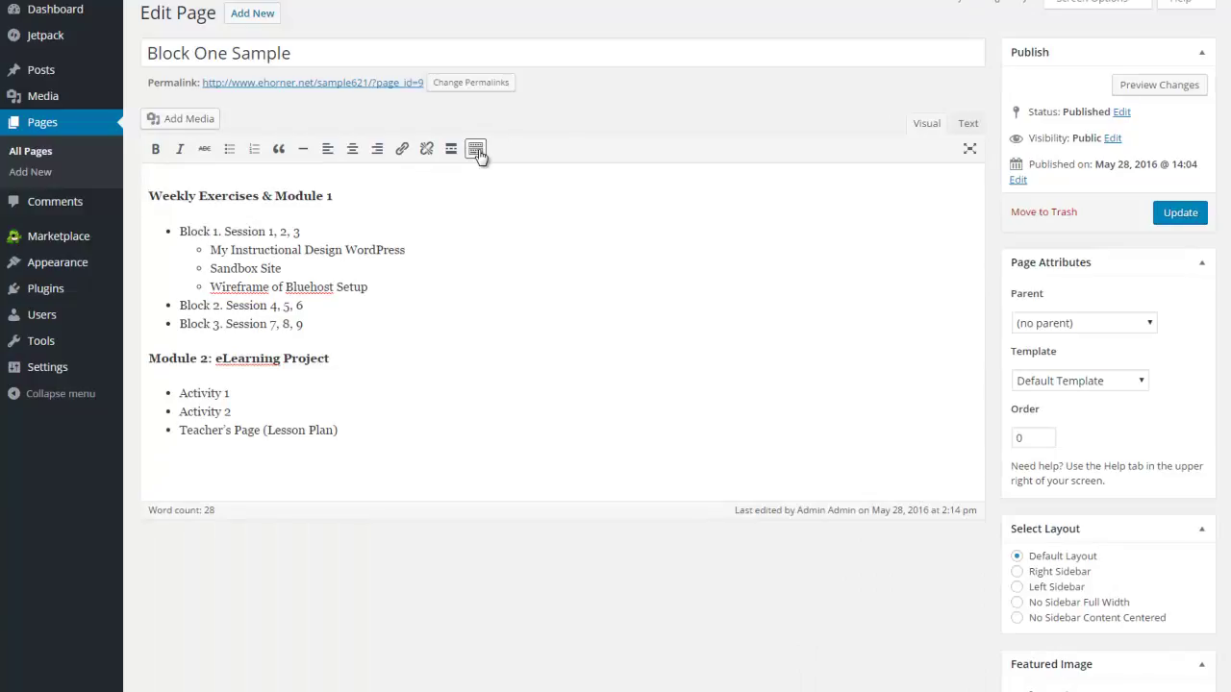
{"action": "left_click", "coordinate": [475, 150]}
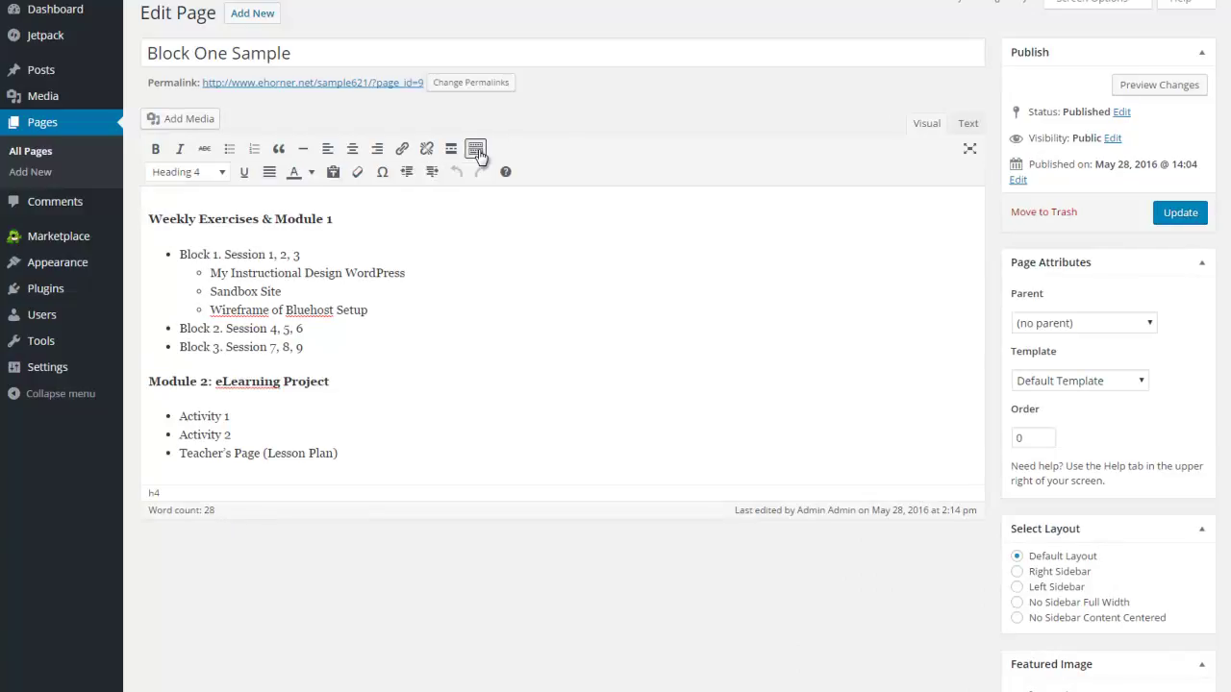